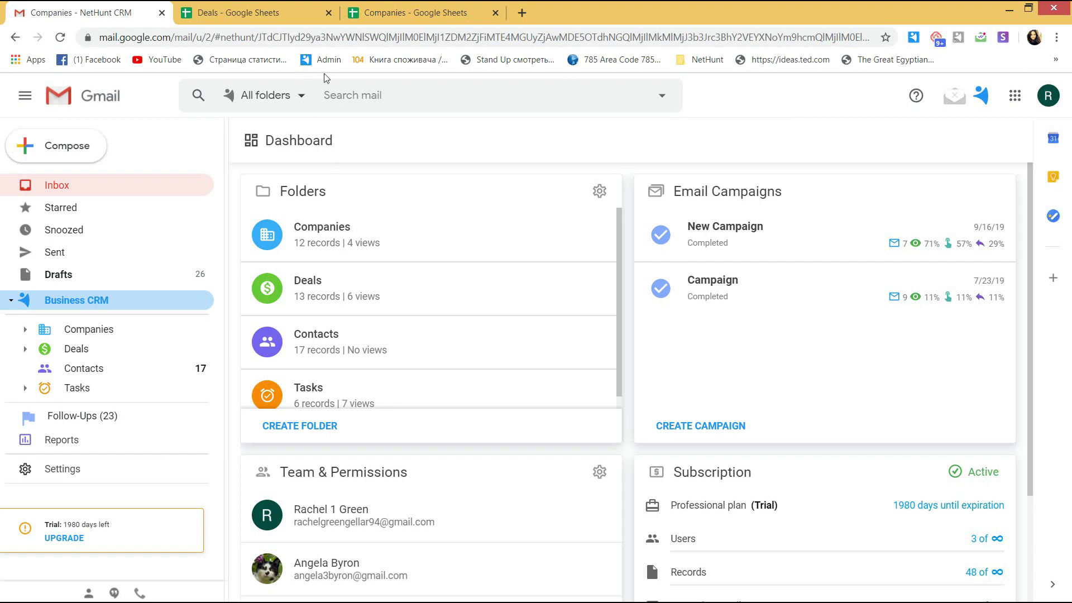
- Switch to the Companies spreadsheet in Google Sheets
{"action": "left_click", "coordinate": [375, 14]}
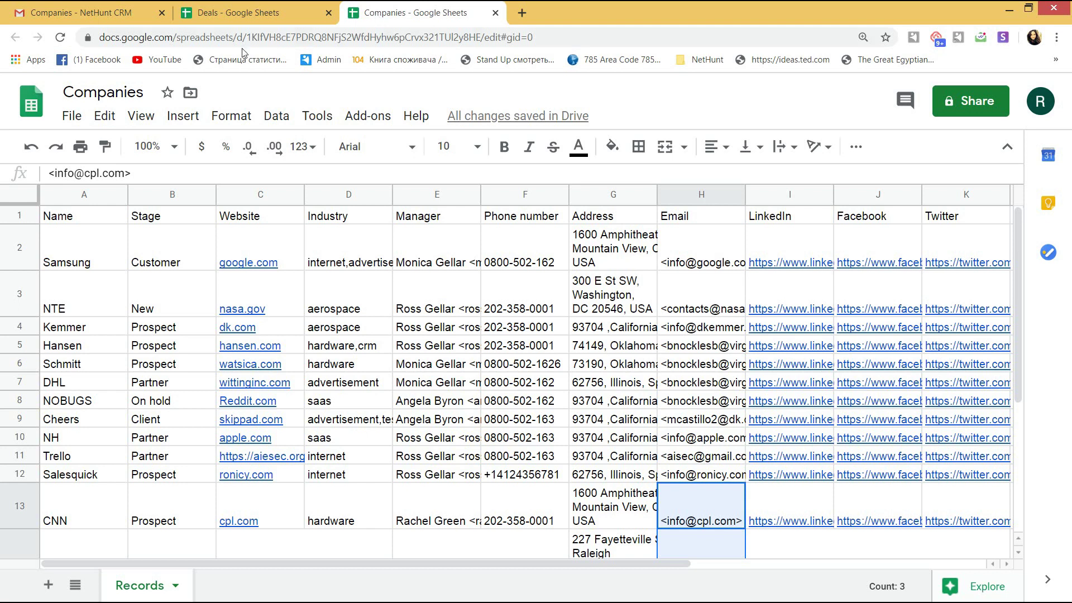
- Open the Deals spreadsheet and review its Company column, selecting the Samsung cell
{"action": "left_click", "coordinate": [235, 12]}
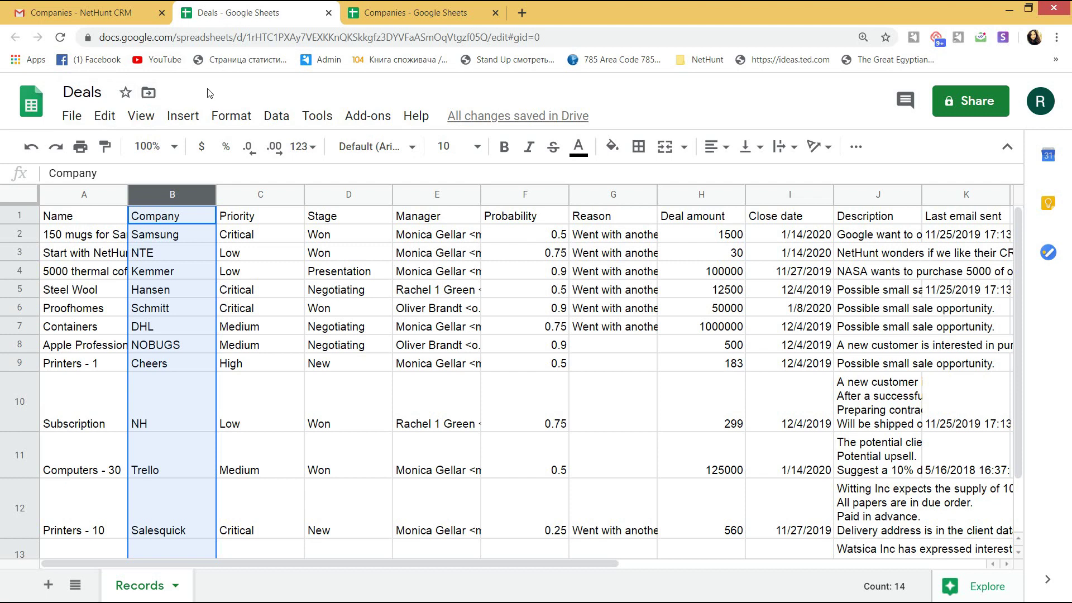
{"action": "left_click", "coordinate": [247, 218]}
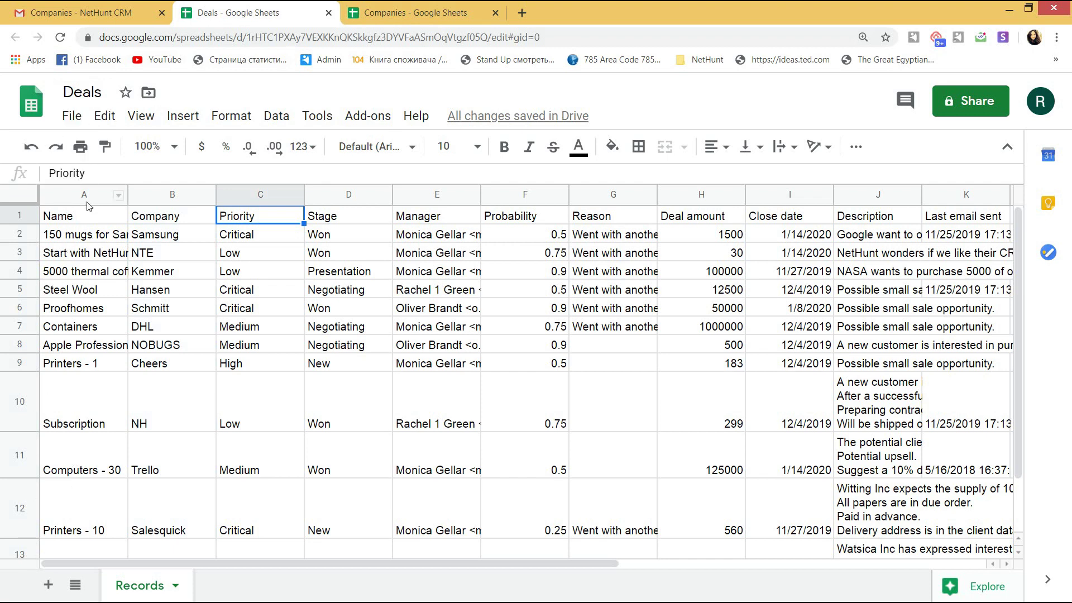
{"action": "left_click", "coordinate": [176, 195]}
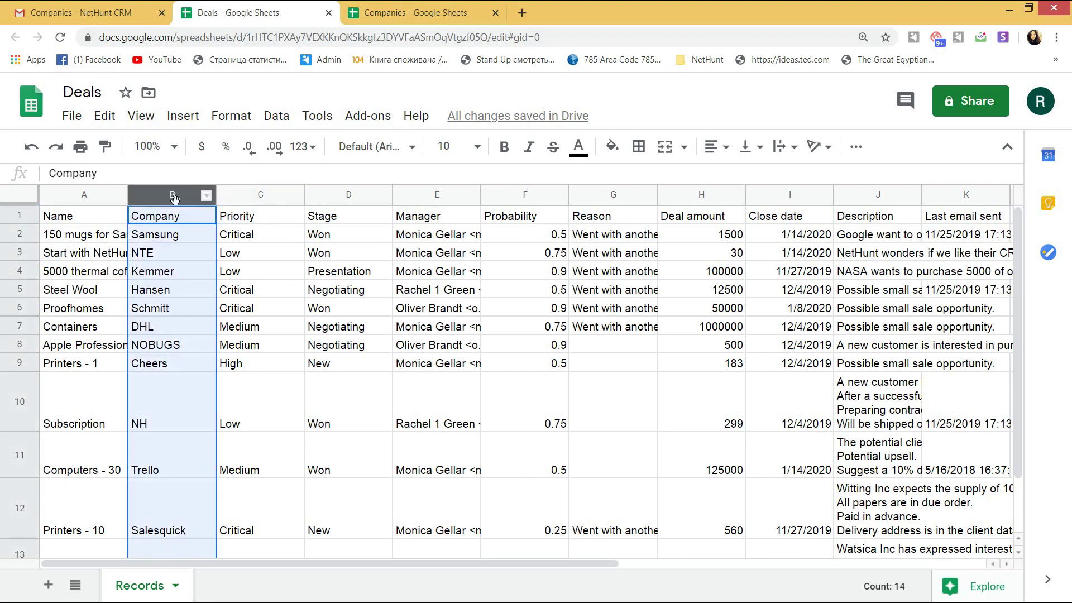
{"action": "left_click", "coordinate": [136, 238]}
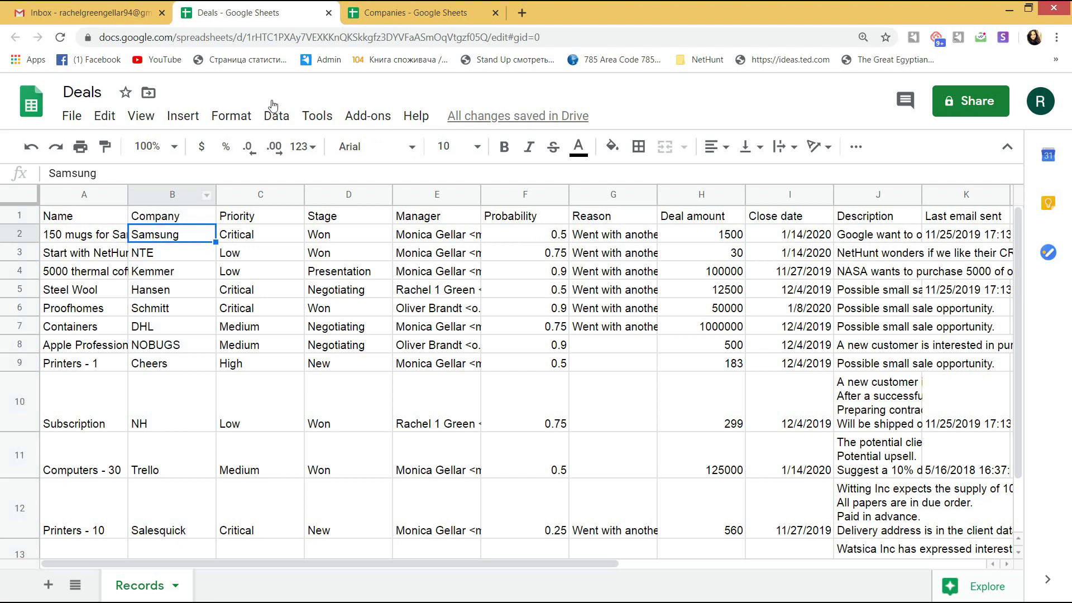
- Return to the Companies sheet and save it as a Comma-separated values (.csv) download
{"action": "left_click", "coordinate": [373, 24]}
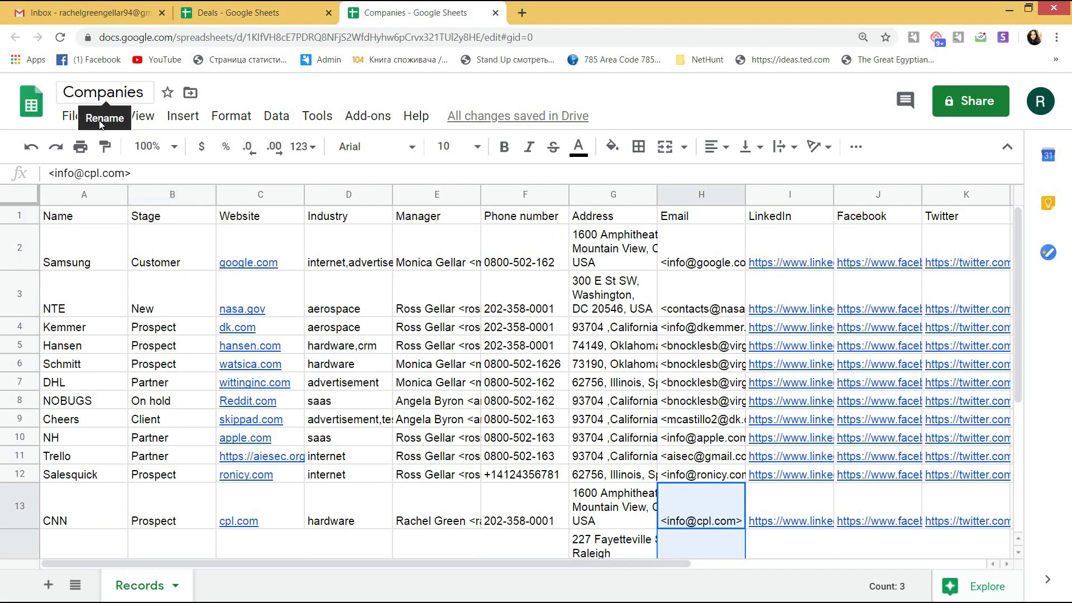
{"action": "left_click", "coordinate": [94, 251]}
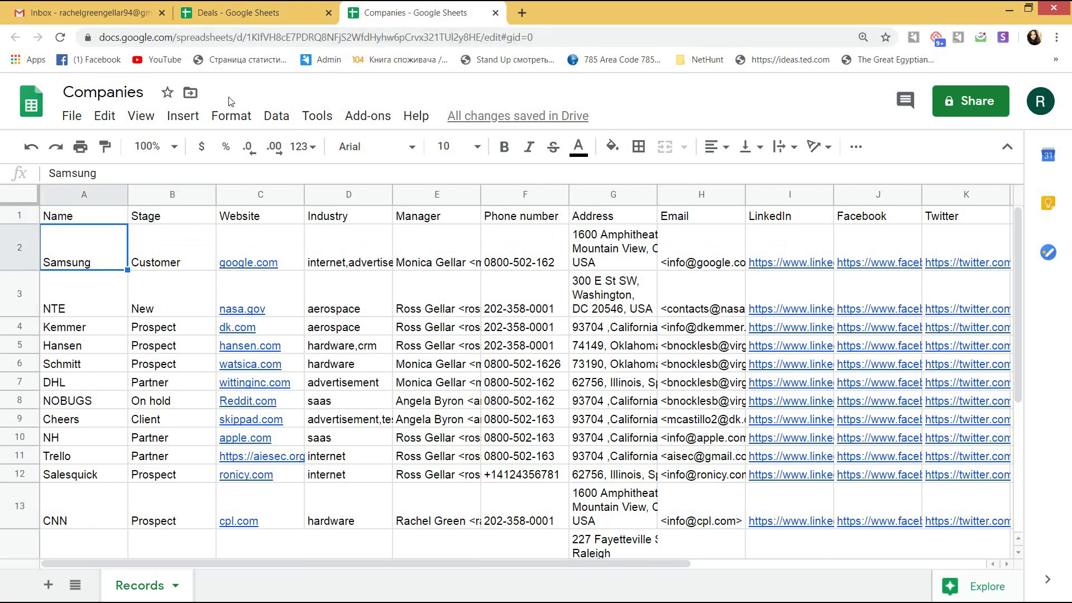
{"action": "left_click", "coordinate": [77, 115]}
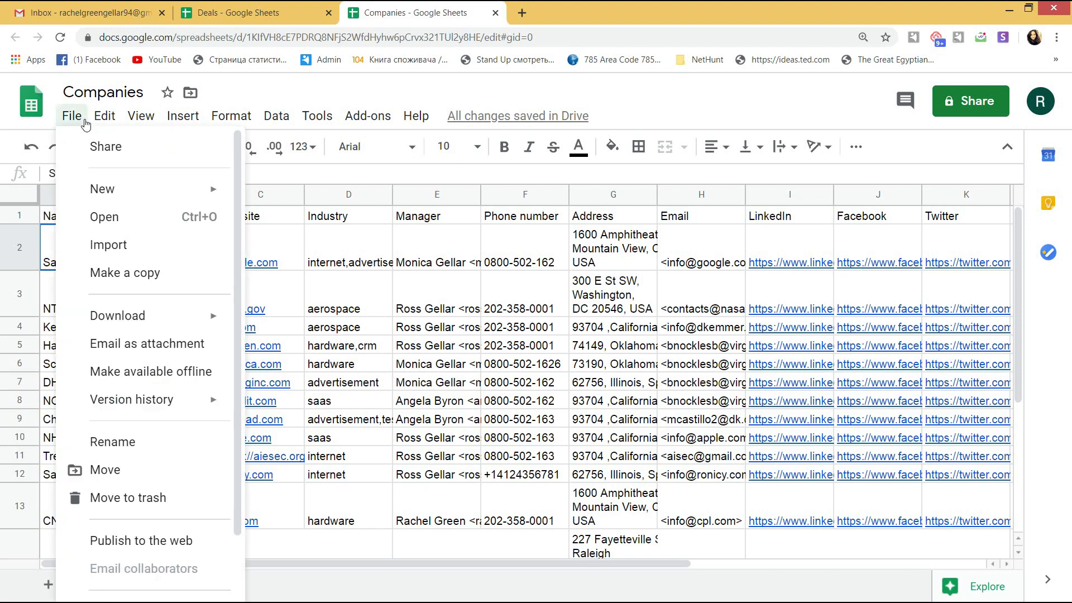
{"action": "mouse_move", "coordinate": [133, 324]}
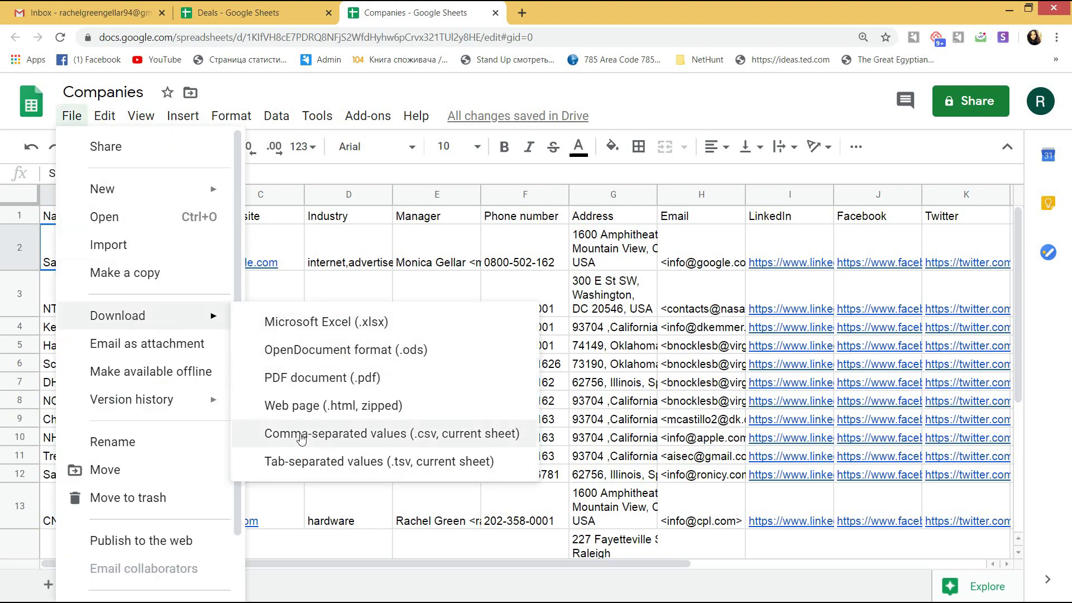
{"action": "left_click", "coordinate": [357, 433]}
{"action": "left_click", "coordinate": [413, 310]}
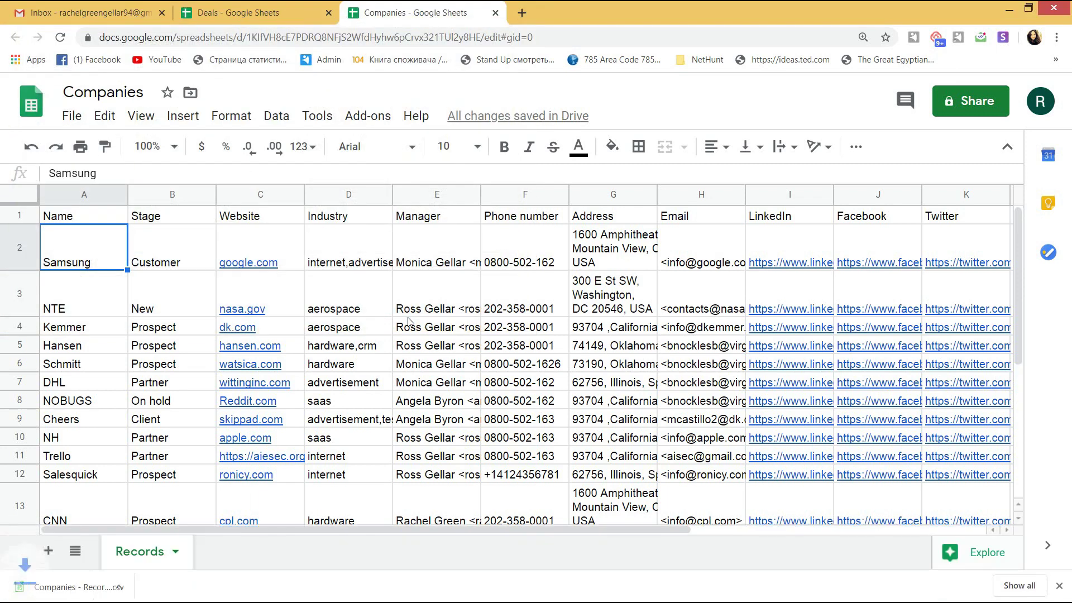
- Start a NetHunt CSV import with the downloaded Companies file and reach the destination step
{"action": "left_click", "coordinate": [125, 22]}
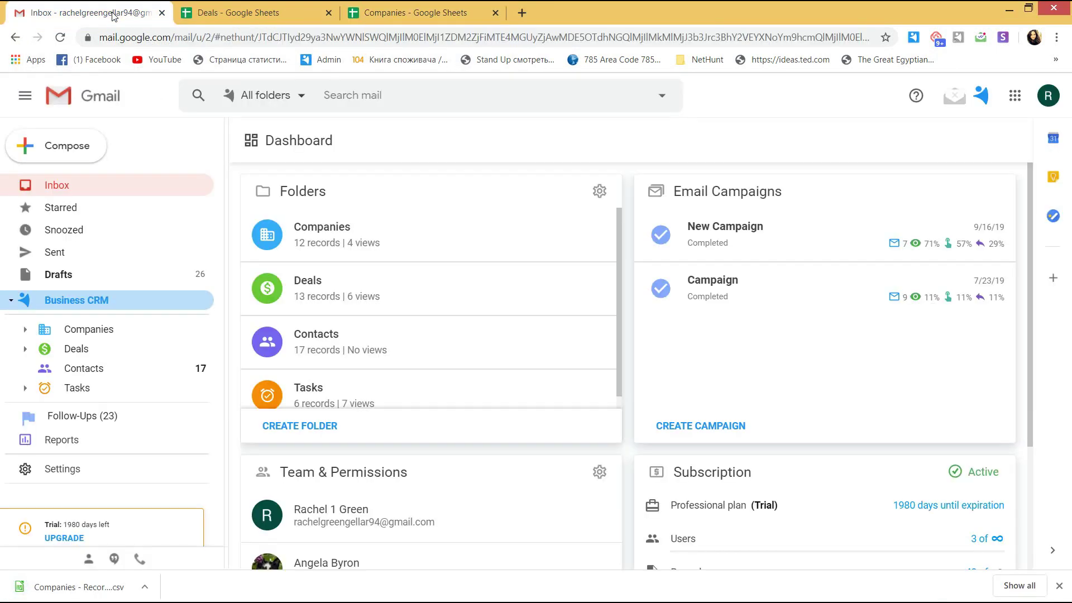
{"action": "left_click", "coordinate": [976, 98]}
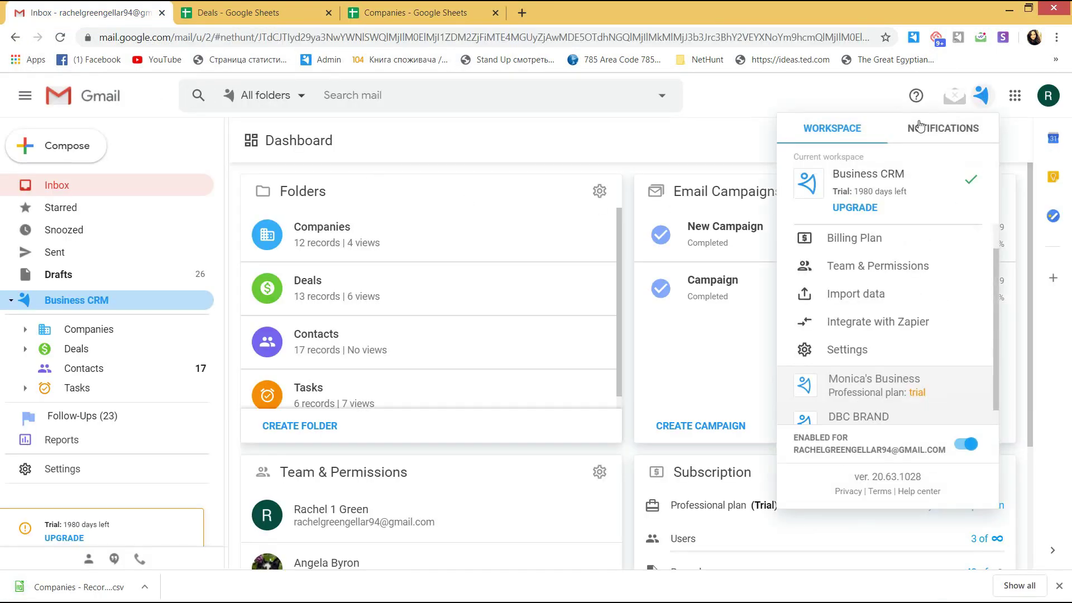
{"action": "left_click", "coordinate": [852, 295]}
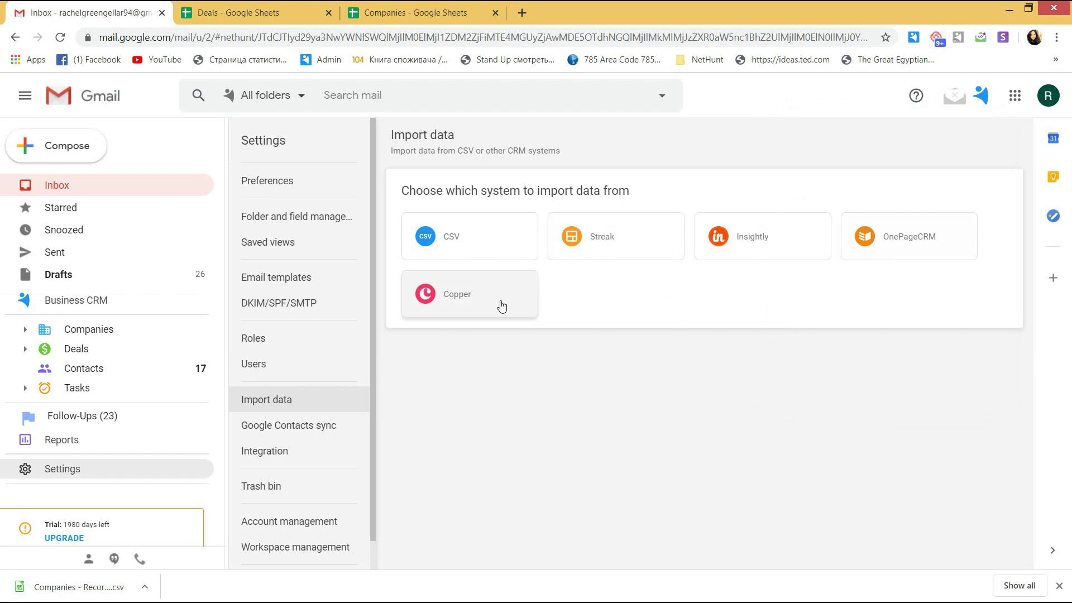
{"action": "left_click", "coordinate": [450, 244]}
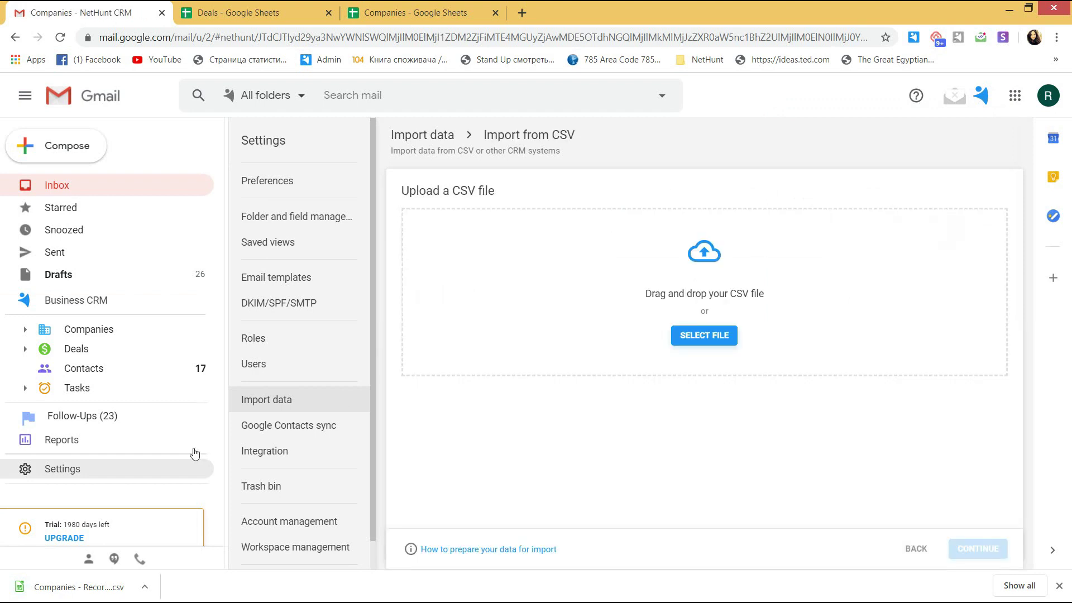
{"action": "left_click_drag", "start_coordinate": [36, 585], "coordinate": [682, 250]}
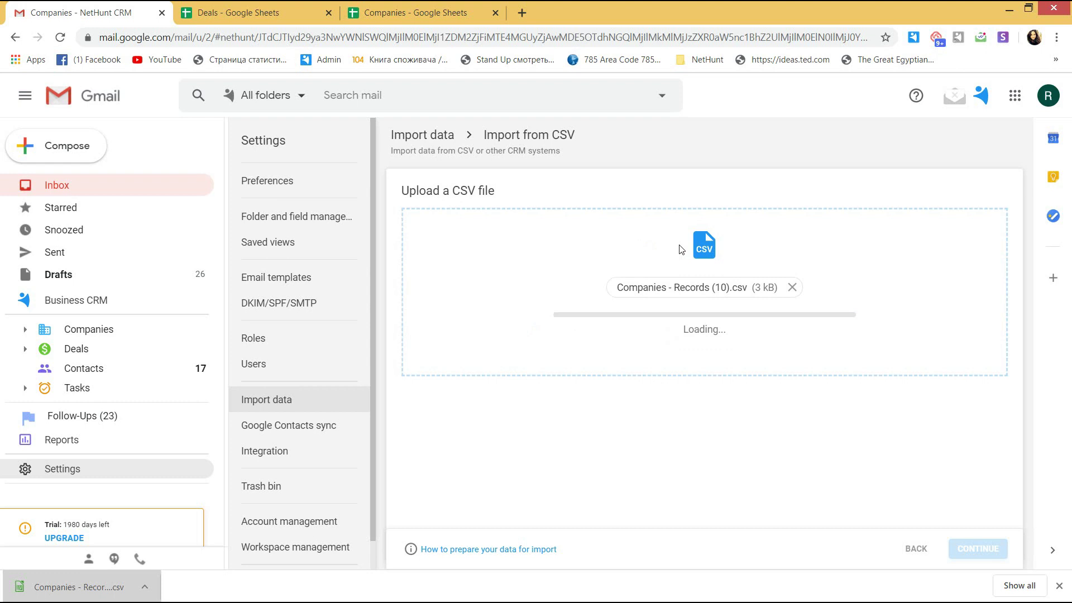
{"action": "left_click", "coordinate": [979, 549]}
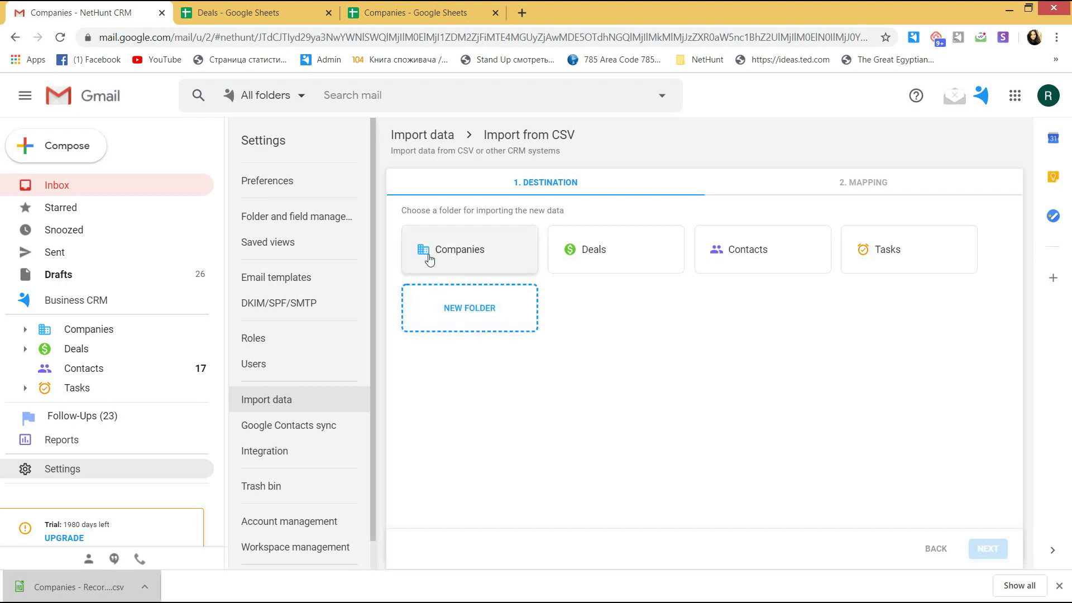
- Choose the Companies folder as destination and map the CSV Stage column to Status
{"action": "left_click", "coordinate": [472, 248]}
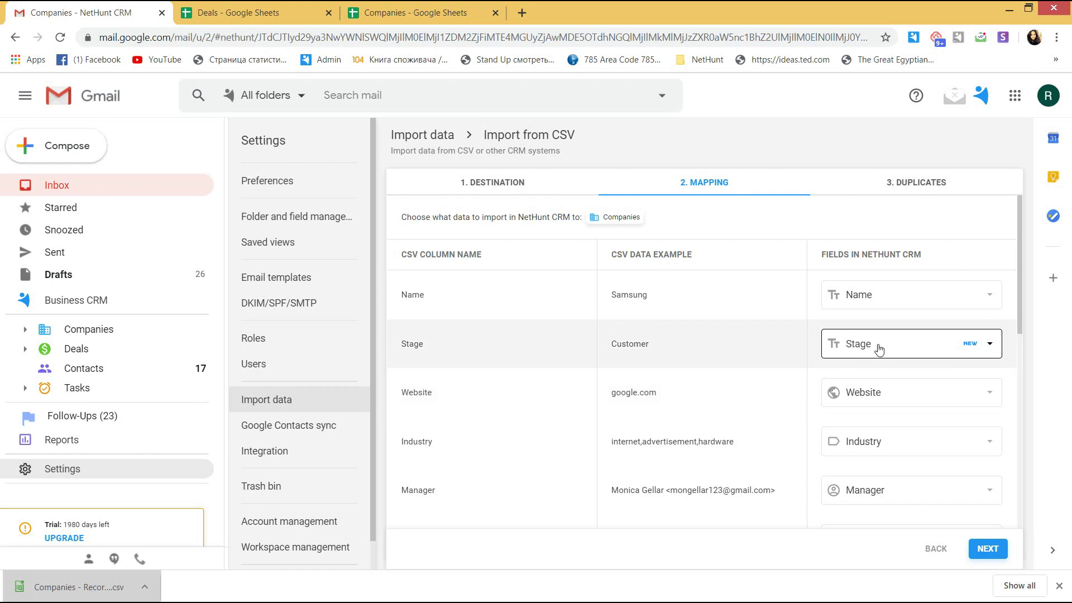
{"action": "left_click", "coordinate": [987, 345]}
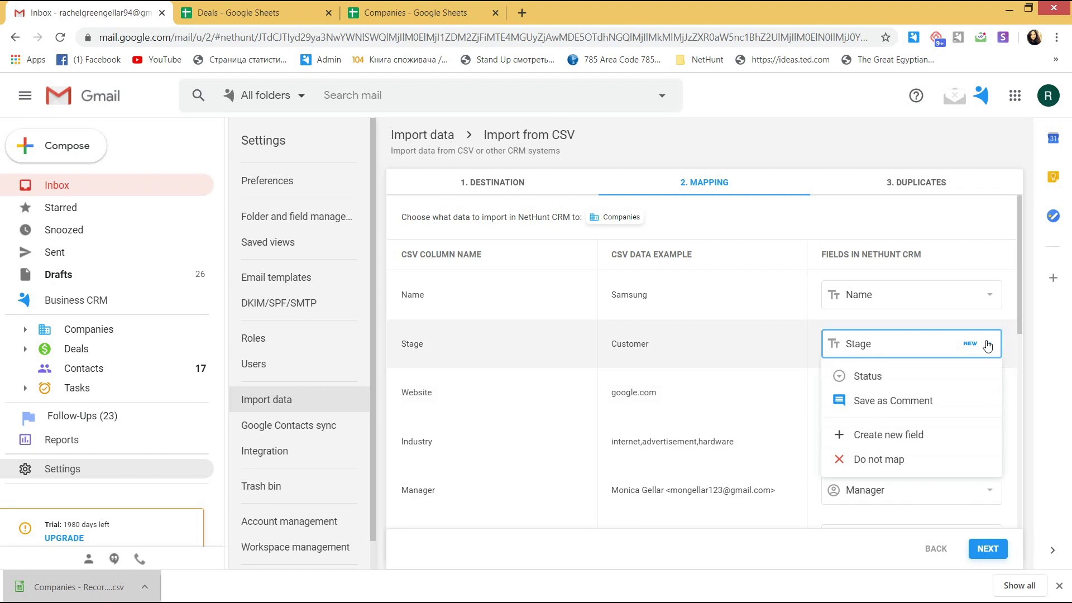
{"action": "left_click", "coordinate": [898, 381]}
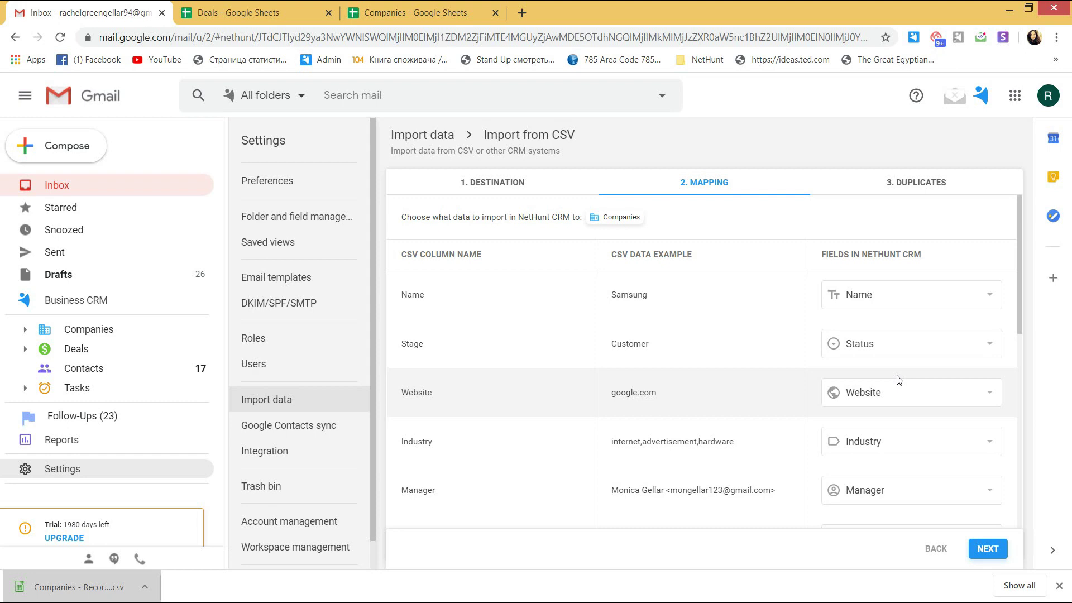
- Map Time since field update to a new single-line text field
{"action": "scroll", "coordinate": [898, 380], "scroll_direction": "down", "scroll_amount": 4}
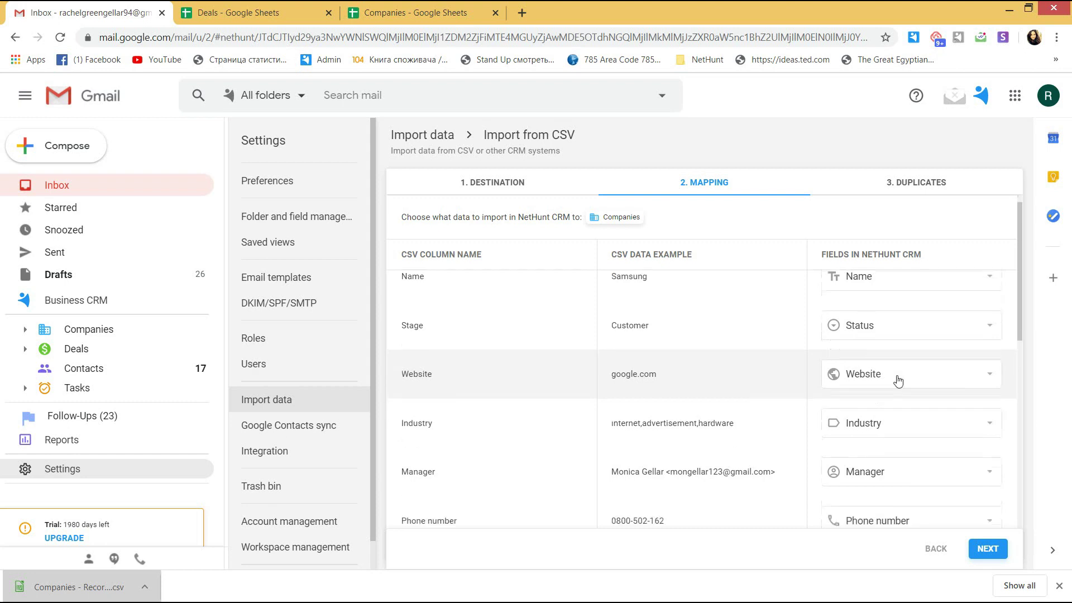
{"action": "scroll", "coordinate": [898, 380], "scroll_direction": "down", "scroll_amount": 5}
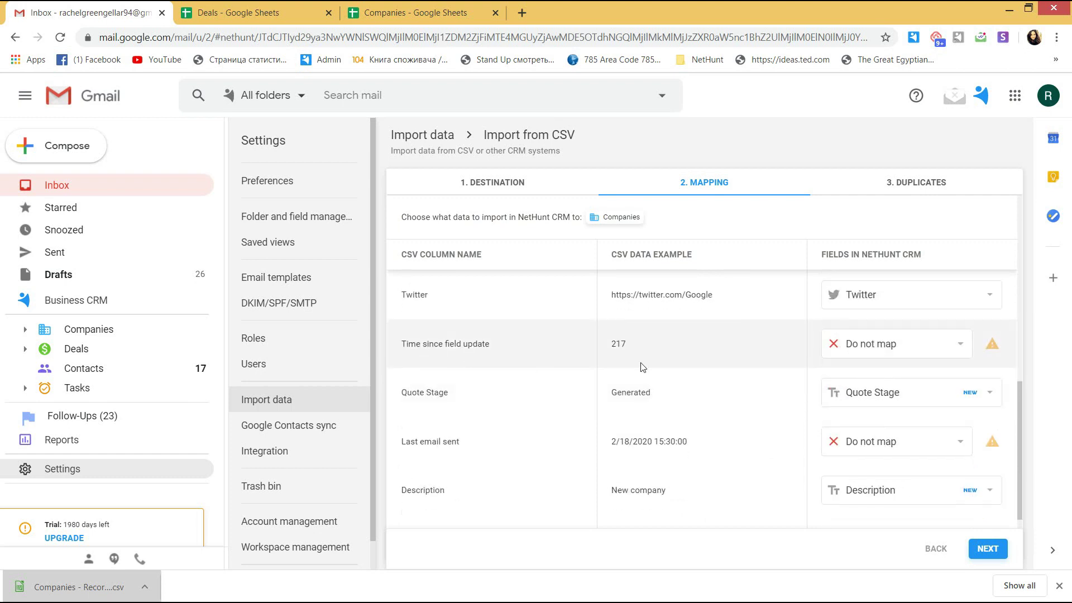
{"action": "mouse_move", "coordinate": [999, 349]}
{"action": "left_click", "coordinate": [960, 344]}
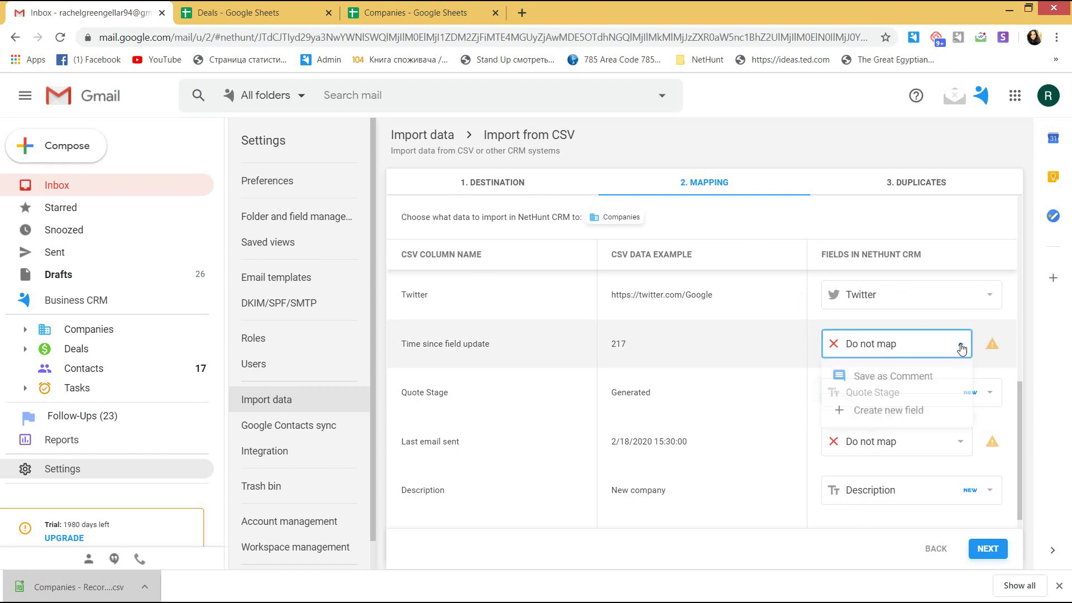
{"action": "left_click", "coordinate": [909, 410]}
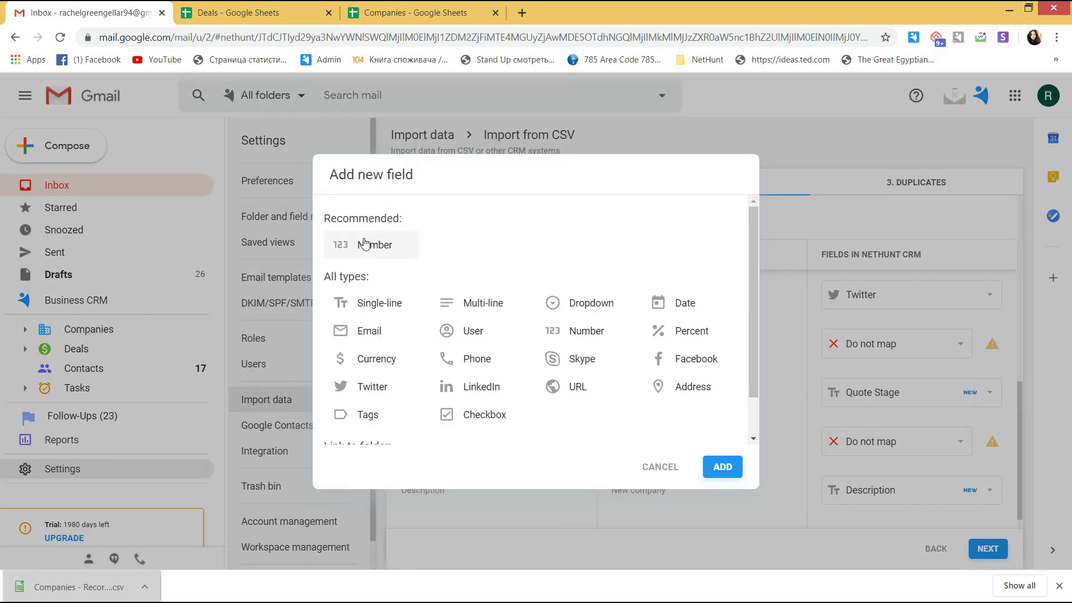
{"action": "left_click", "coordinate": [369, 305]}
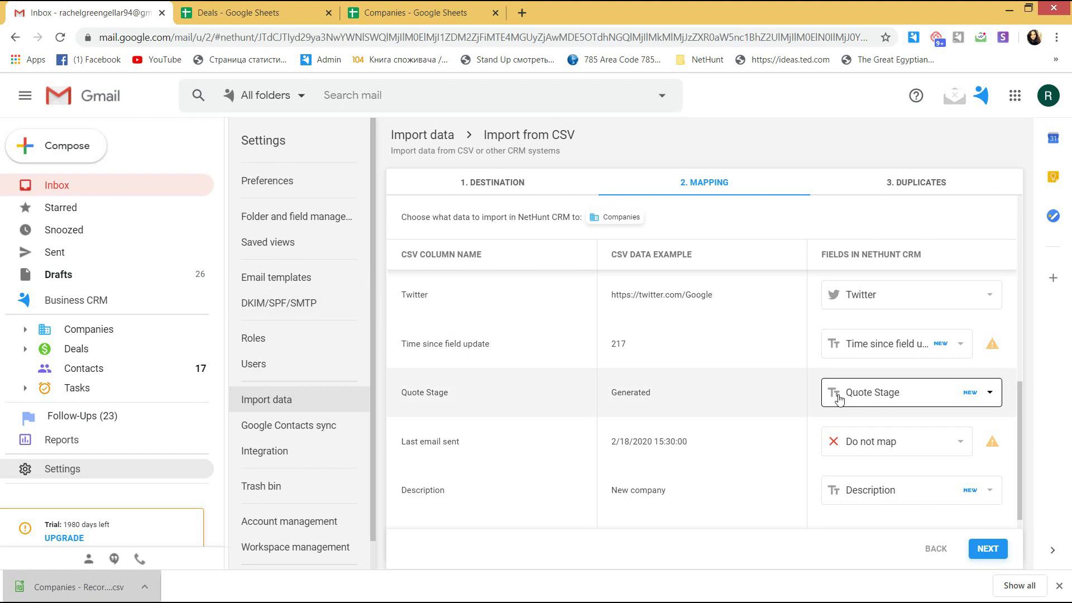
- Create Quote Stage as a new dropdown field
{"action": "left_click", "coordinate": [990, 394]}
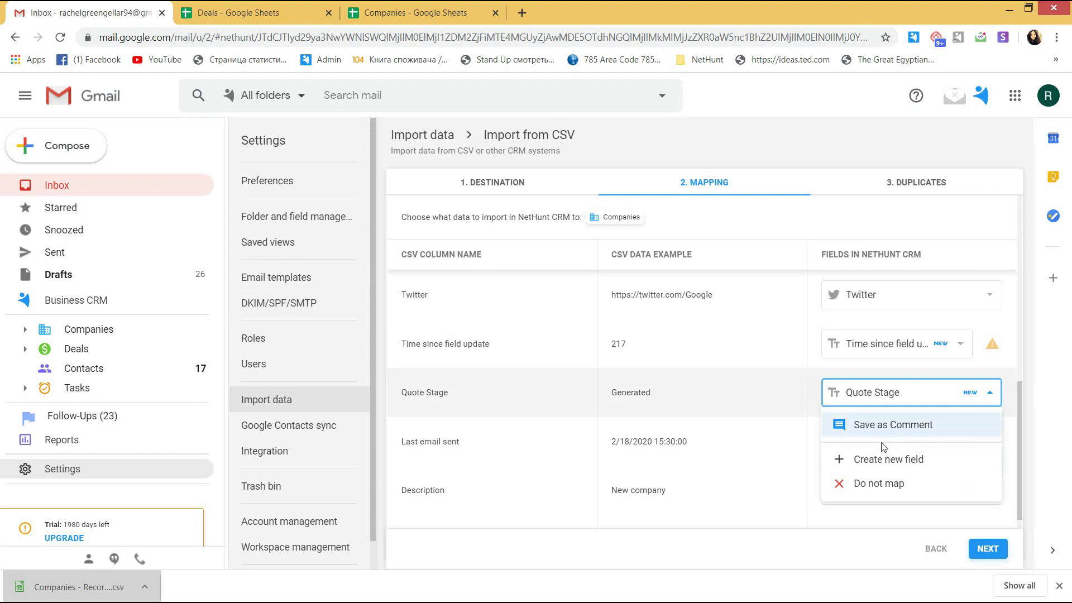
{"action": "left_click", "coordinate": [872, 459]}
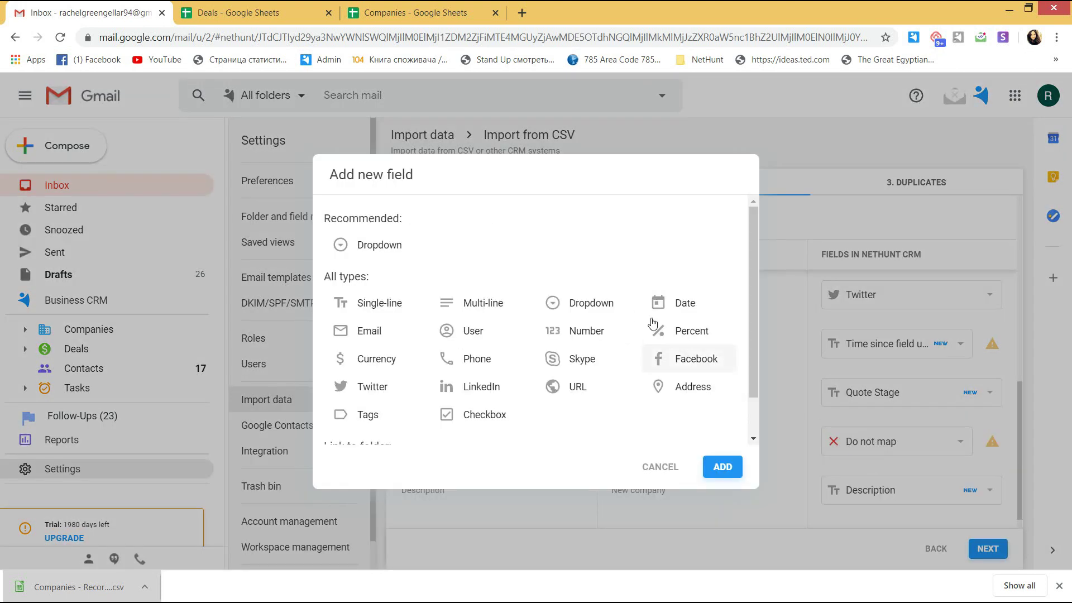
{"action": "double_click", "coordinate": [586, 305]}
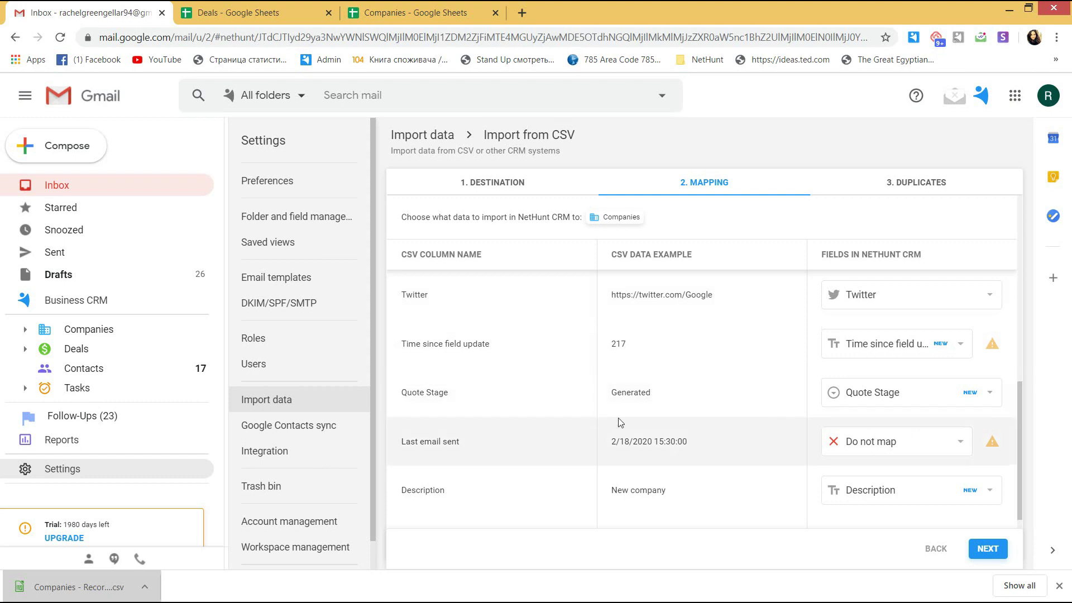
- Create Last email sent as a new date field and save Description as comments
{"action": "left_click", "coordinate": [962, 443]}
{"action": "left_click", "coordinate": [920, 506]}
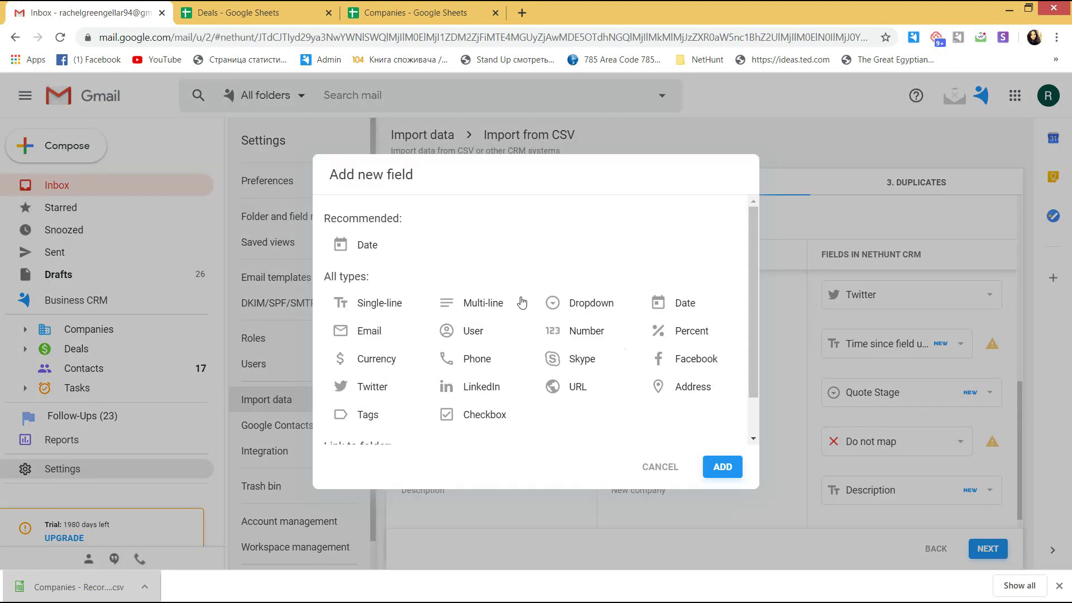
{"action": "left_click", "coordinate": [368, 251]}
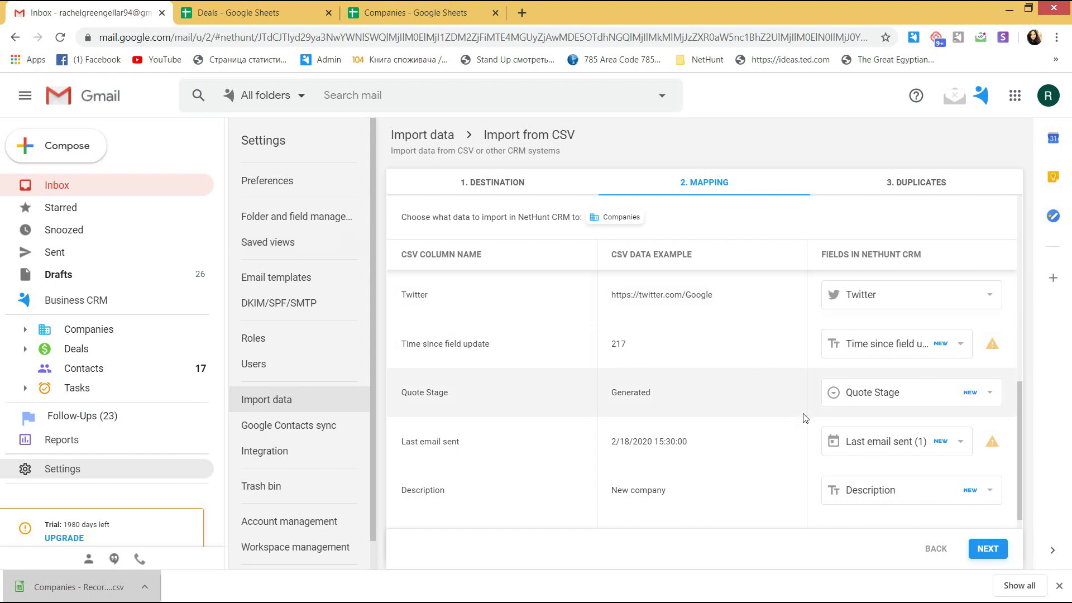
{"action": "left_click", "coordinate": [994, 492]}
{"action": "left_click", "coordinate": [857, 520]}
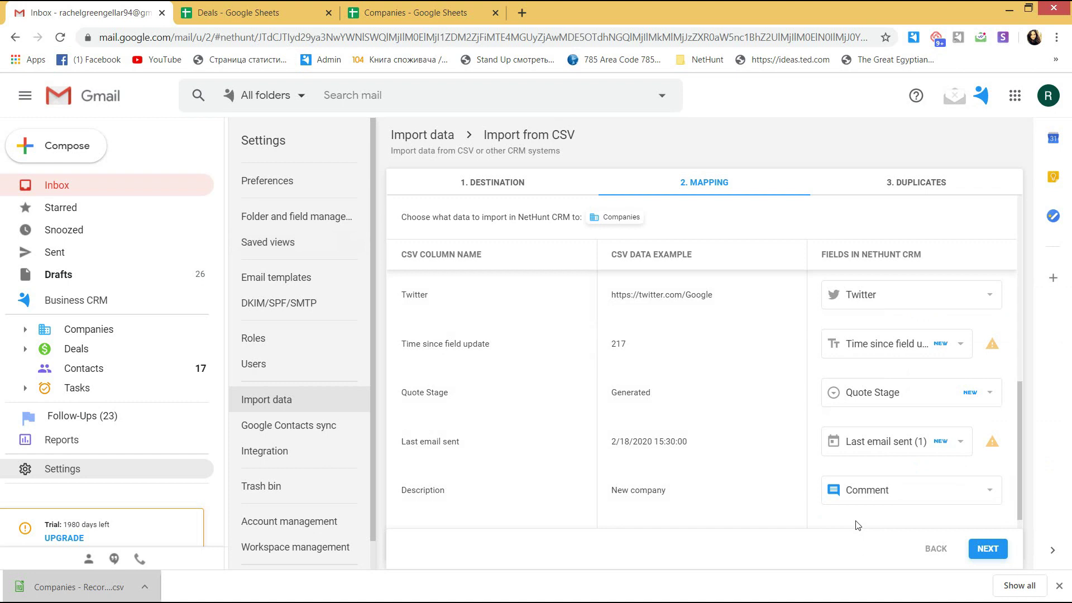
- On the duplicates step, change duplicate matching from Email to company Name
{"action": "left_click", "coordinate": [994, 550]}
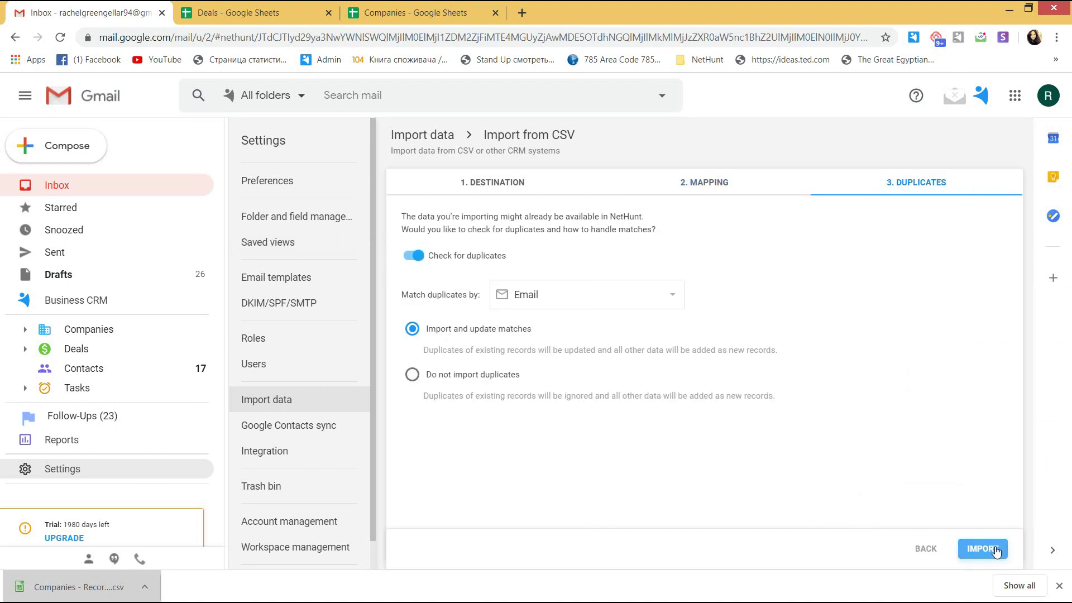
{"action": "double_click", "coordinate": [511, 229]}
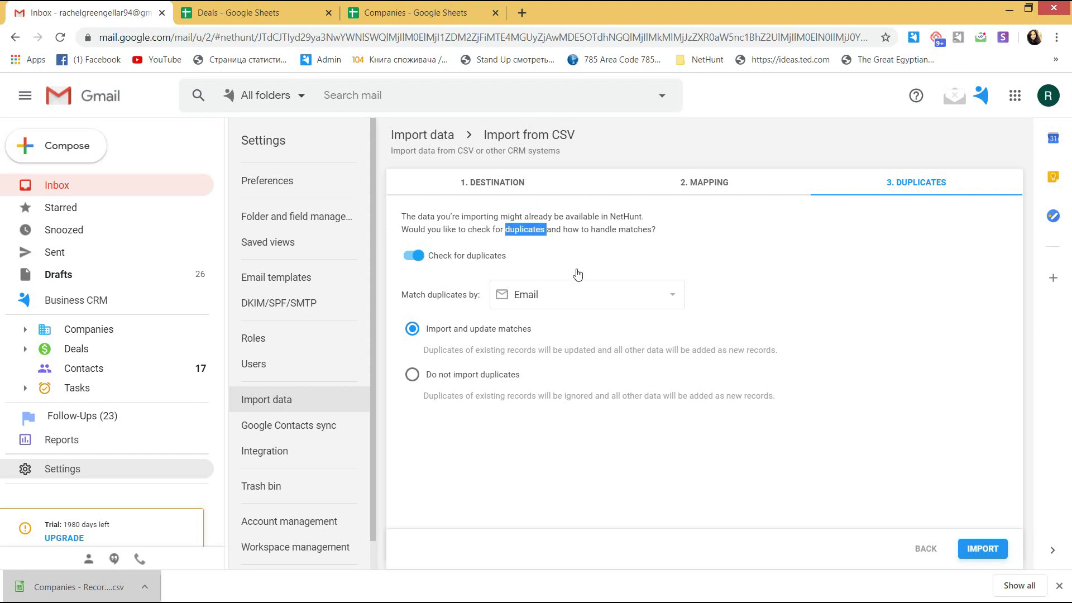
{"action": "left_click", "coordinate": [765, 230]}
{"action": "left_click", "coordinate": [548, 299]}
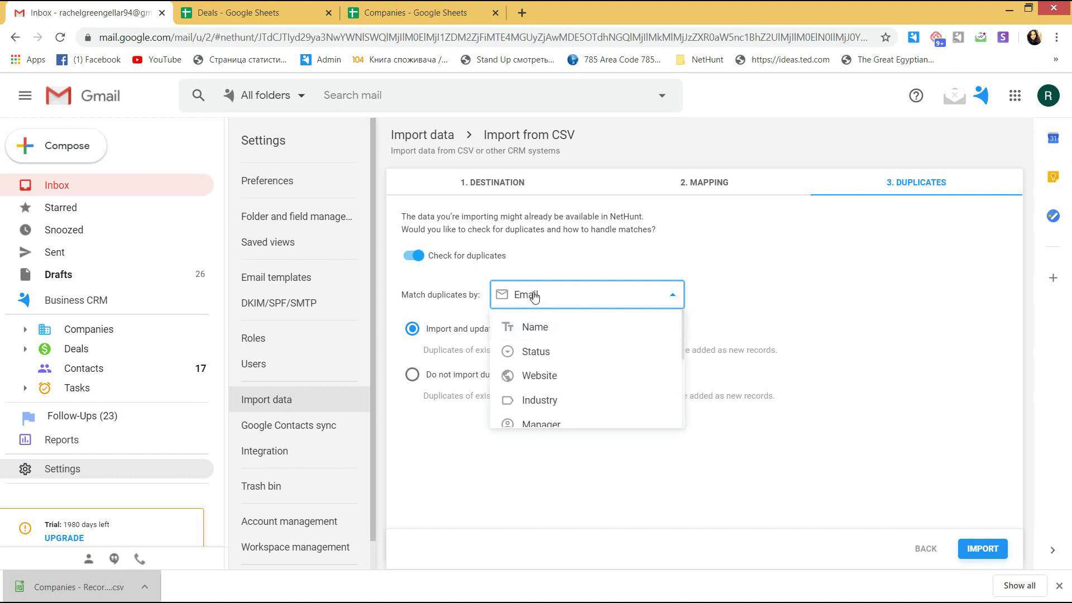
{"action": "left_click", "coordinate": [536, 328]}
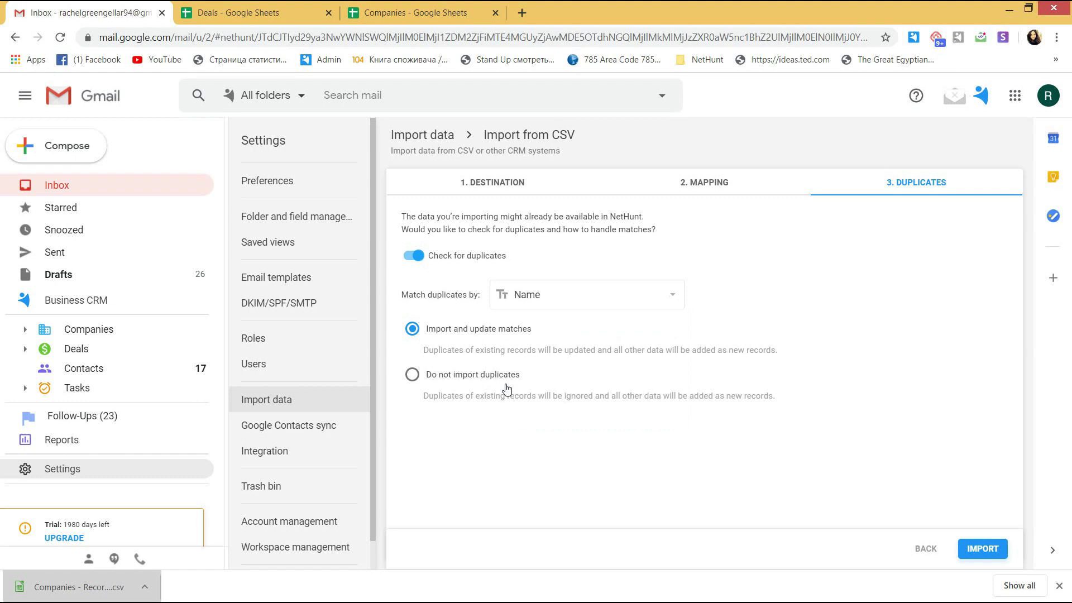
- Run the import and open Companies, then save the Deals sheet as Deals - Records (4).csv
{"action": "left_click", "coordinate": [980, 550]}
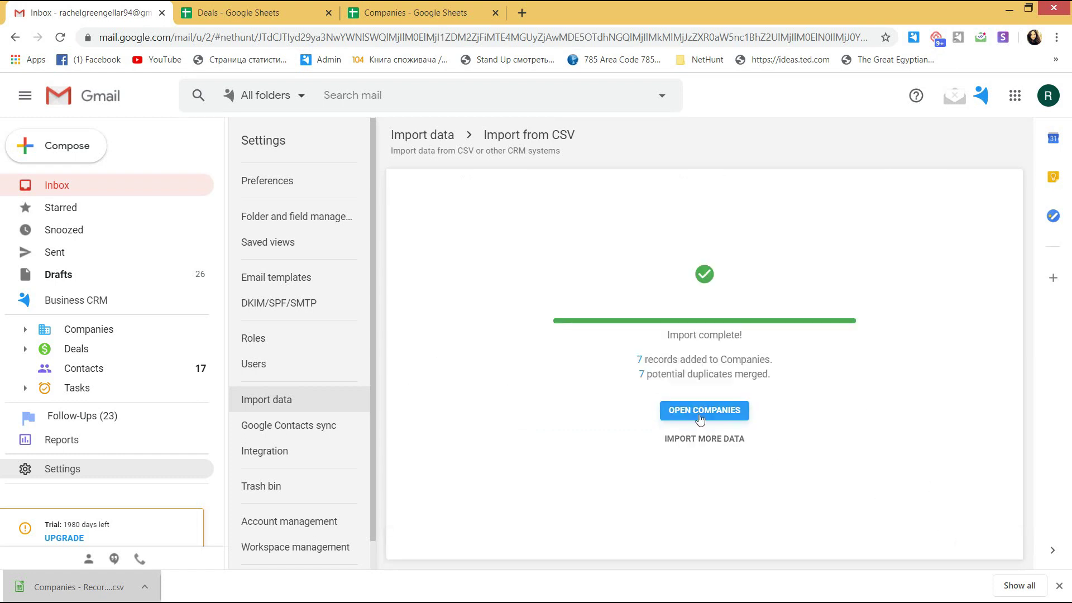
{"action": "left_click", "coordinate": [705, 417]}
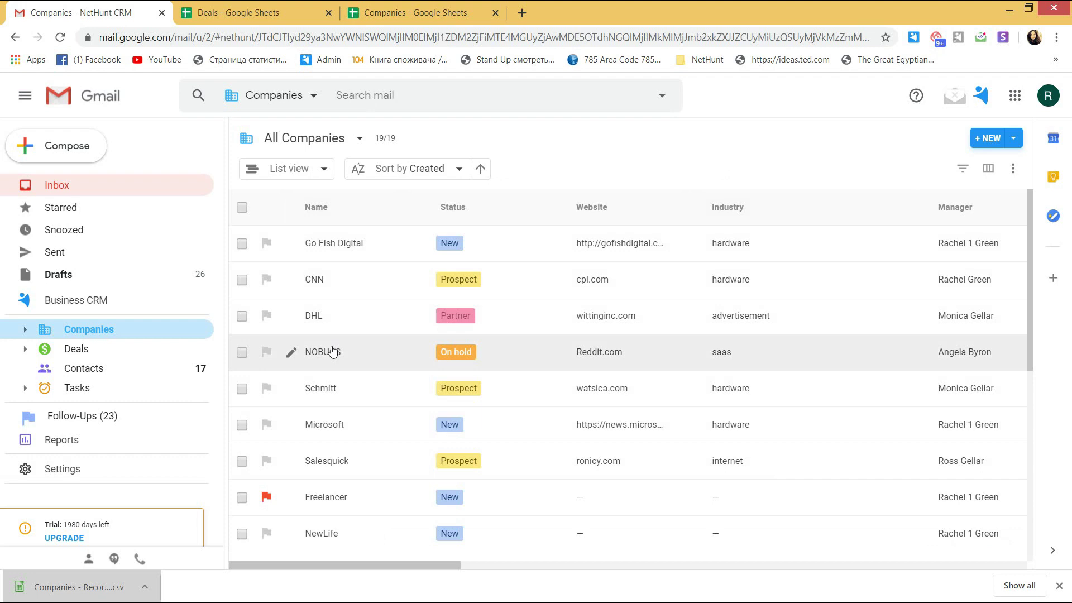
{"action": "left_click", "coordinate": [278, 11]}
{"action": "left_click", "coordinate": [72, 115]}
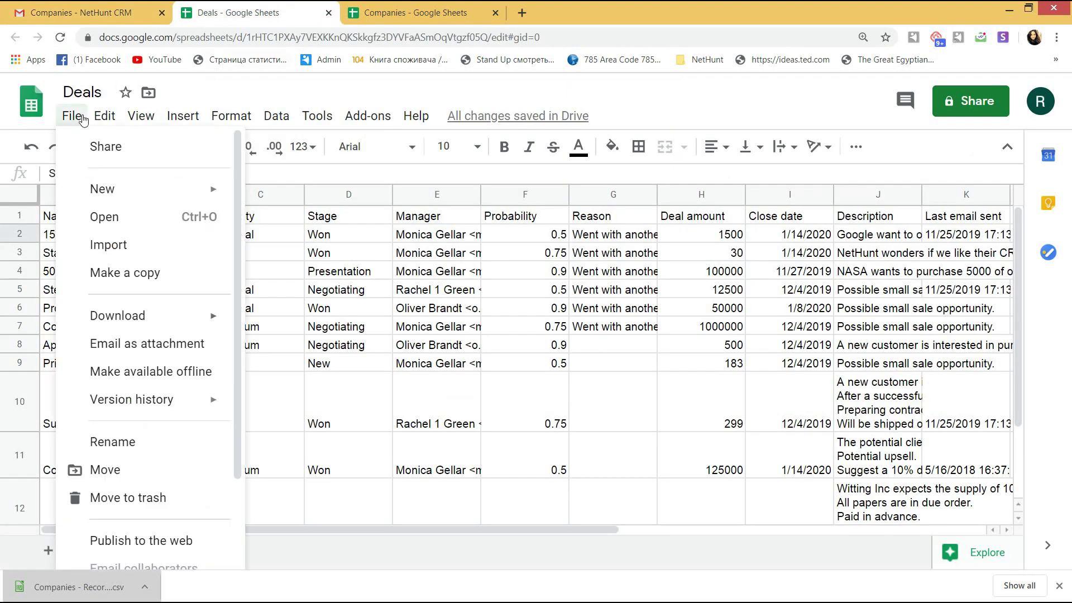
{"action": "mouse_move", "coordinate": [198, 323]}
{"action": "left_click", "coordinate": [358, 433]}
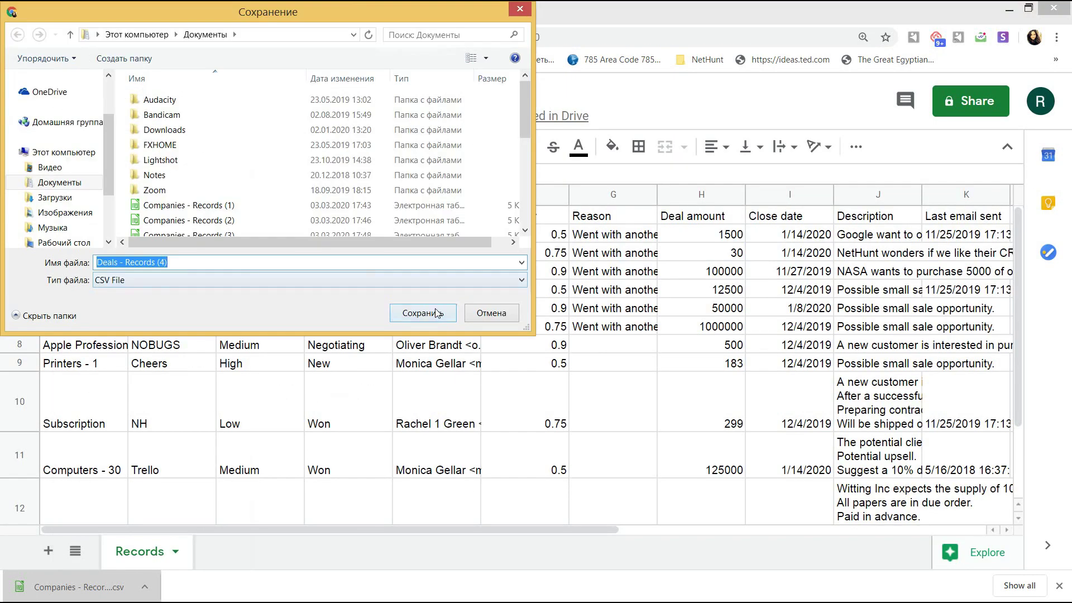
{"action": "left_click", "coordinate": [438, 313]}
{"action": "left_click", "coordinate": [120, 8]}
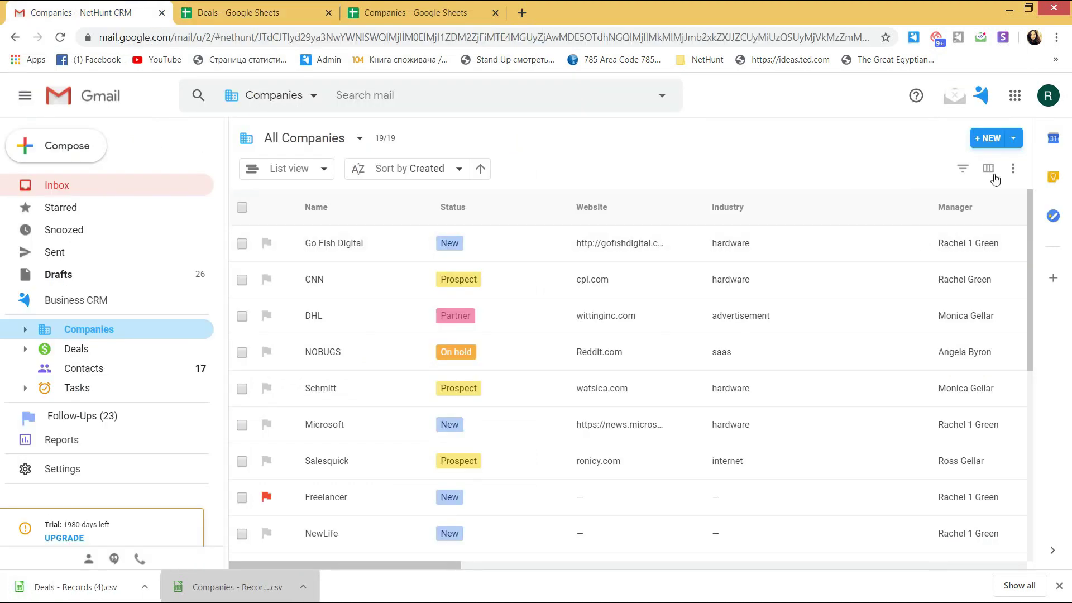
- Upload Deals - Records (4).csv through NetHunt's CSV import into the Deals folder
{"action": "left_click", "coordinate": [986, 98]}
{"action": "left_click", "coordinate": [856, 294]}
{"action": "left_click", "coordinate": [447, 238]}
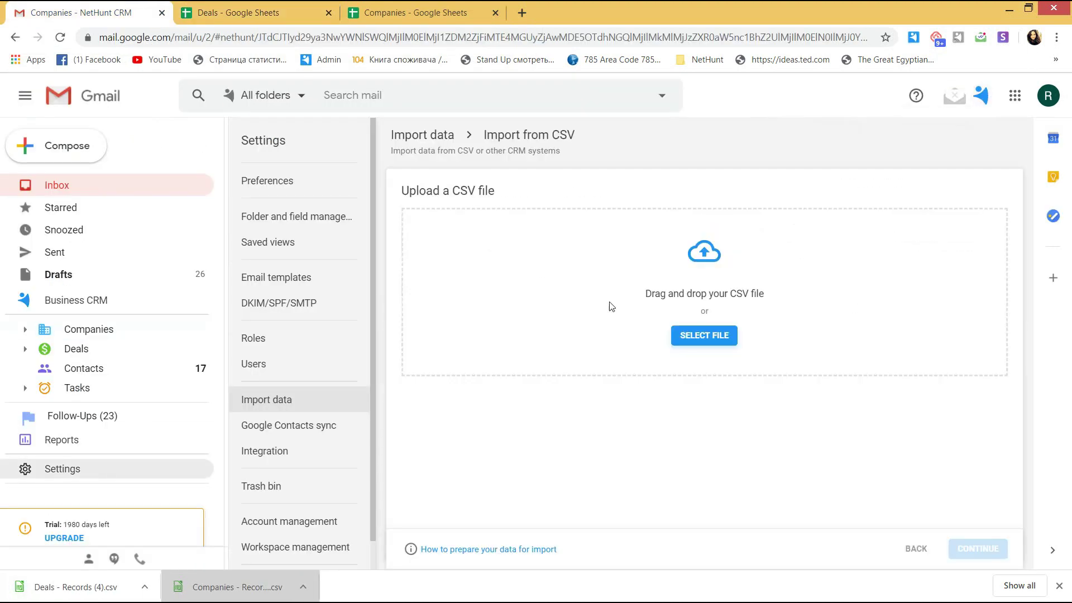
{"action": "left_click_drag", "start_coordinate": [144, 570], "coordinate": [684, 349]}
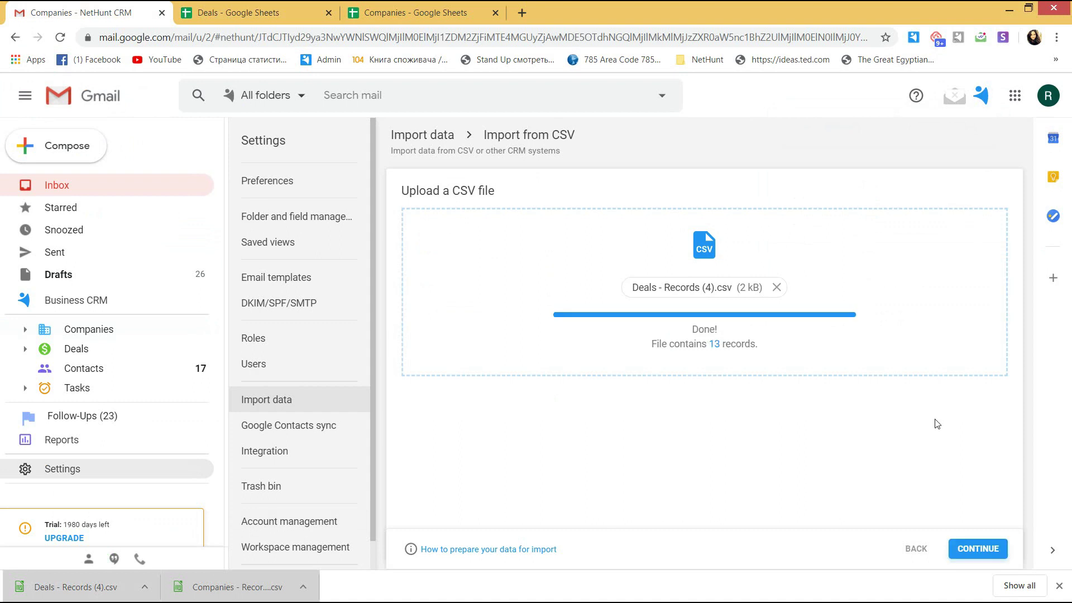
{"action": "left_click", "coordinate": [975, 553]}
{"action": "left_click", "coordinate": [625, 266]}
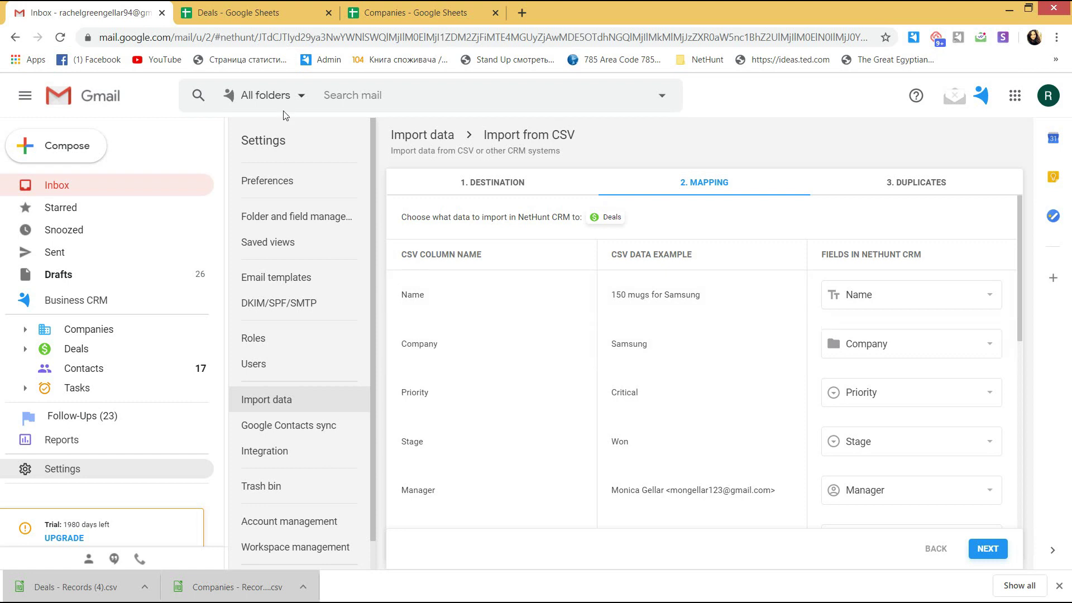
- Check the Deals sheet's Company column, then return to the NetHunt import mapping
{"action": "left_click", "coordinate": [357, 16]}
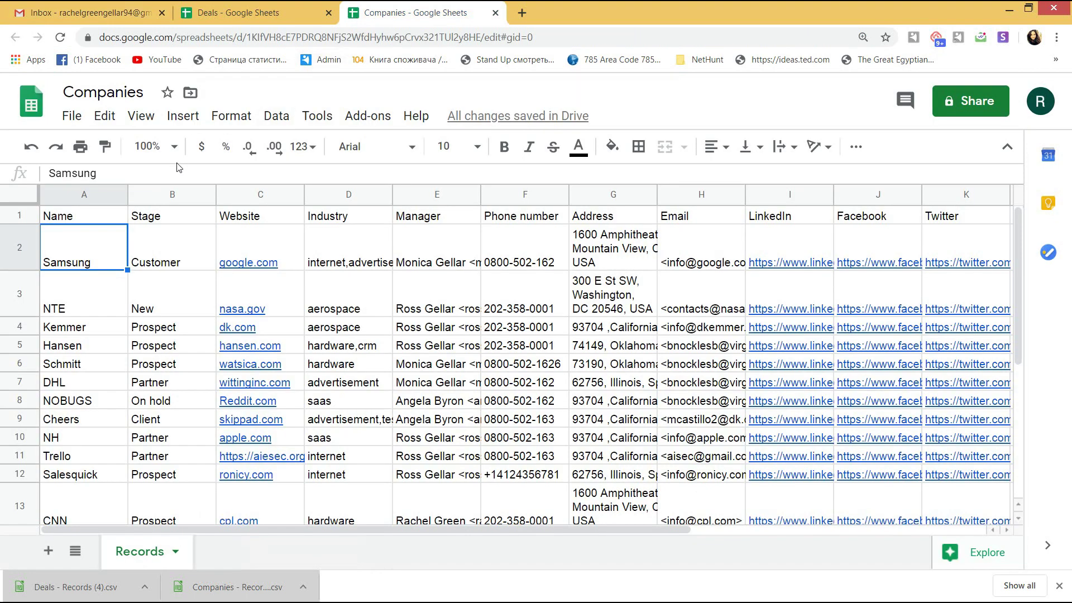
{"action": "left_click", "coordinate": [254, 15]}
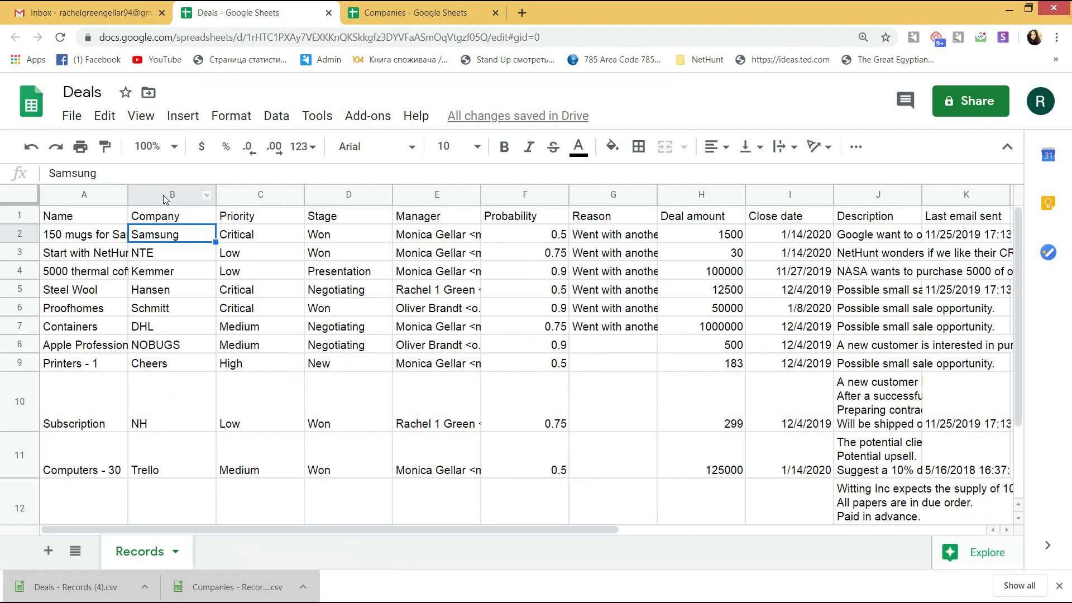
{"action": "left_click", "coordinate": [168, 196]}
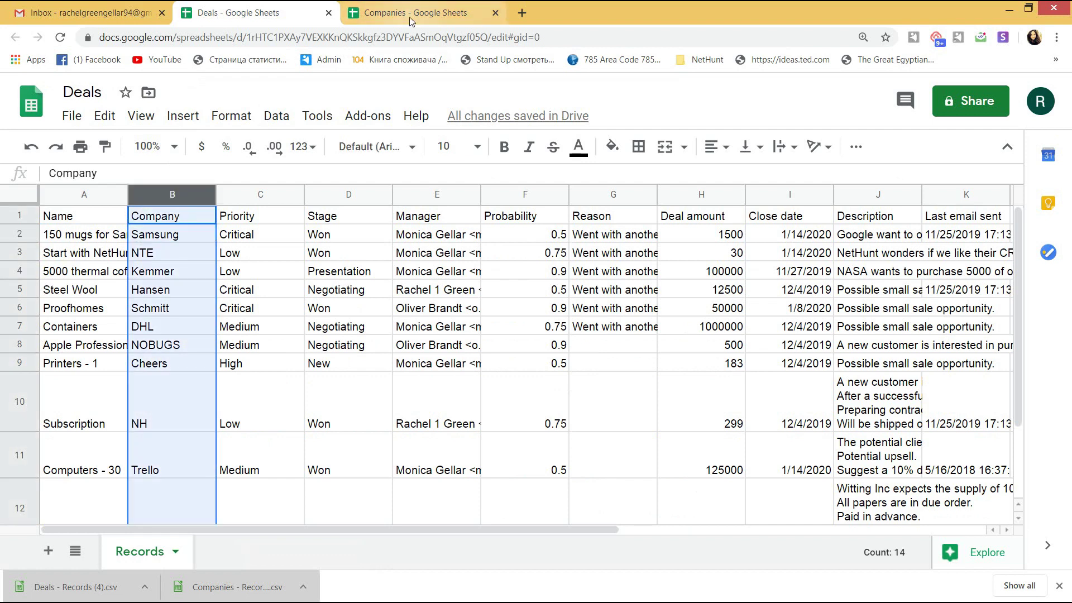
{"action": "left_click", "coordinate": [116, 14]}
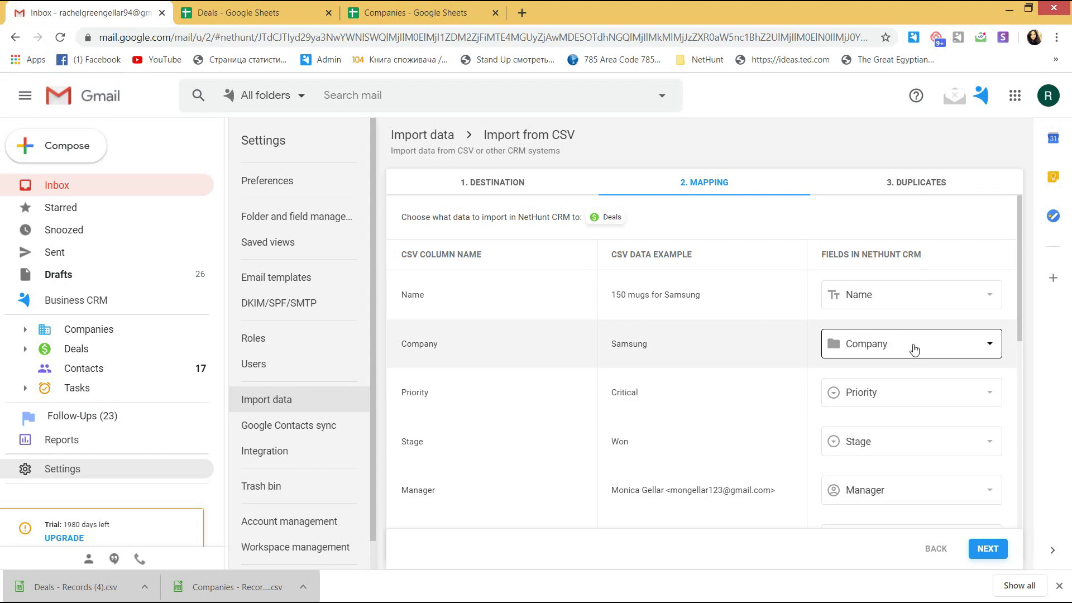
- Map Last email sent to a new Date field and Statistics to a new Number field
{"action": "scroll", "coordinate": [915, 349], "scroll_direction": "down", "scroll_amount": 7}
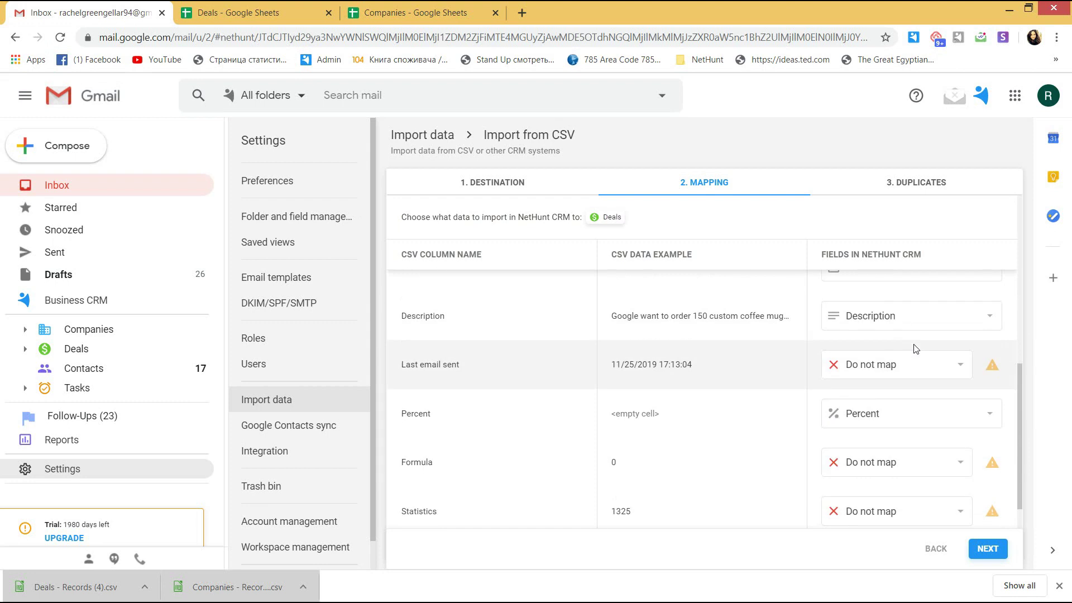
{"action": "left_click", "coordinate": [909, 367]}
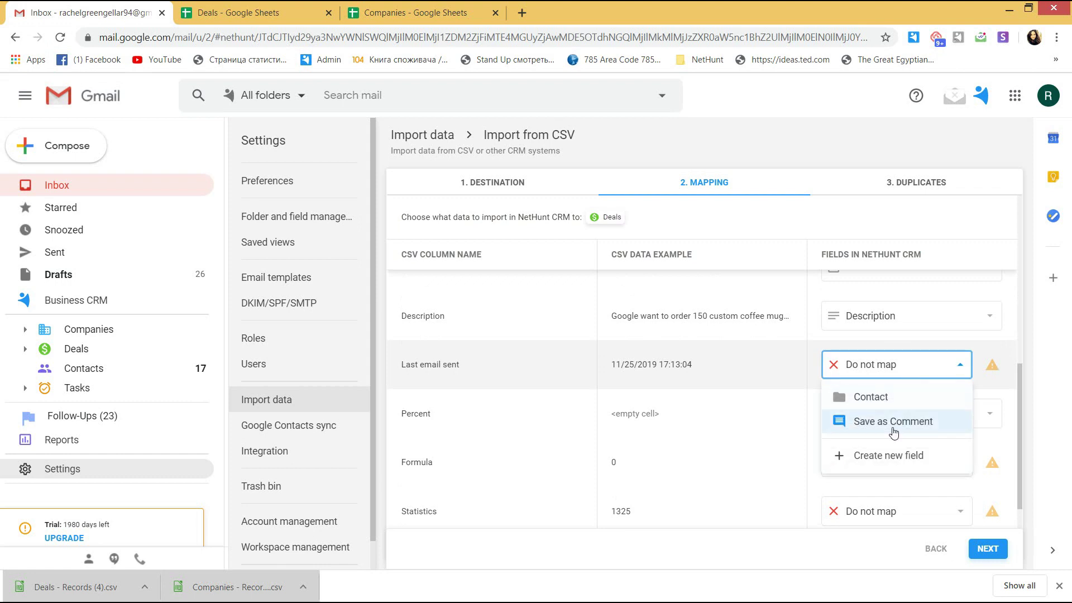
{"action": "left_click", "coordinate": [888, 455]}
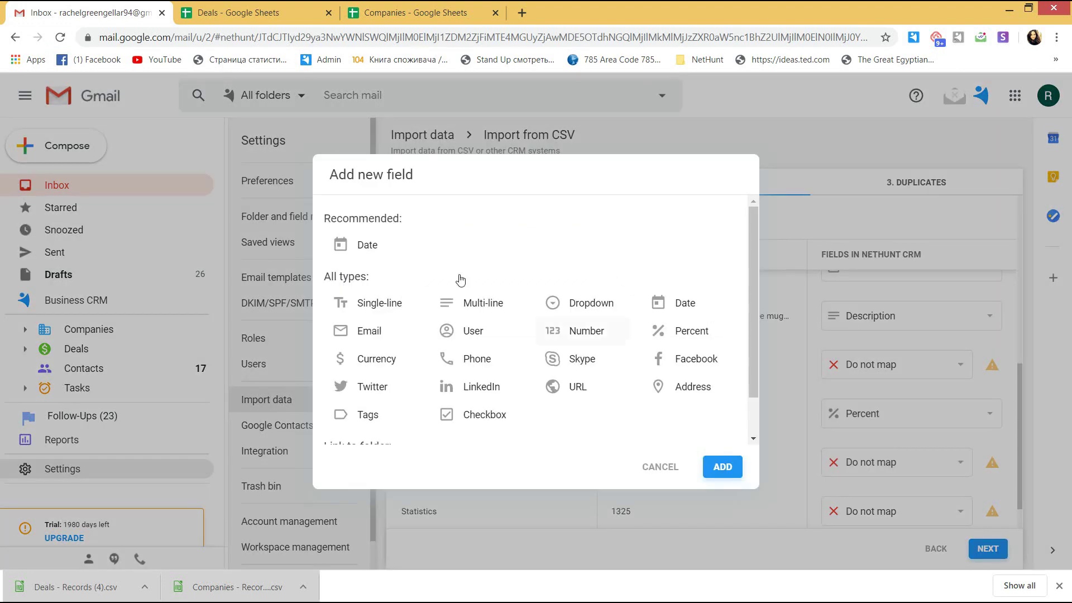
{"action": "left_click", "coordinate": [359, 248]}
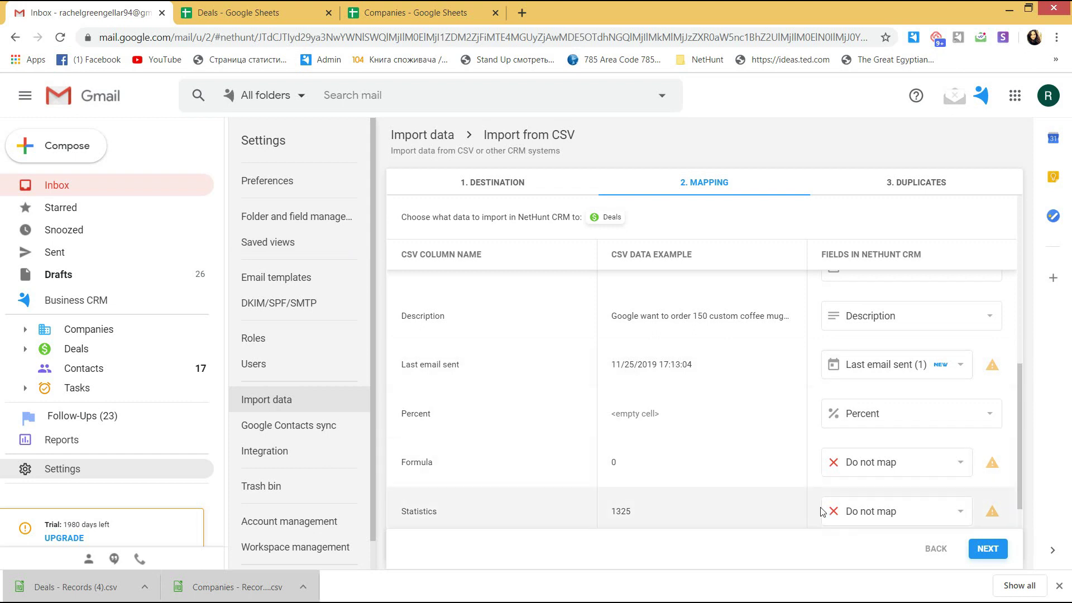
{"action": "left_click", "coordinate": [865, 522]}
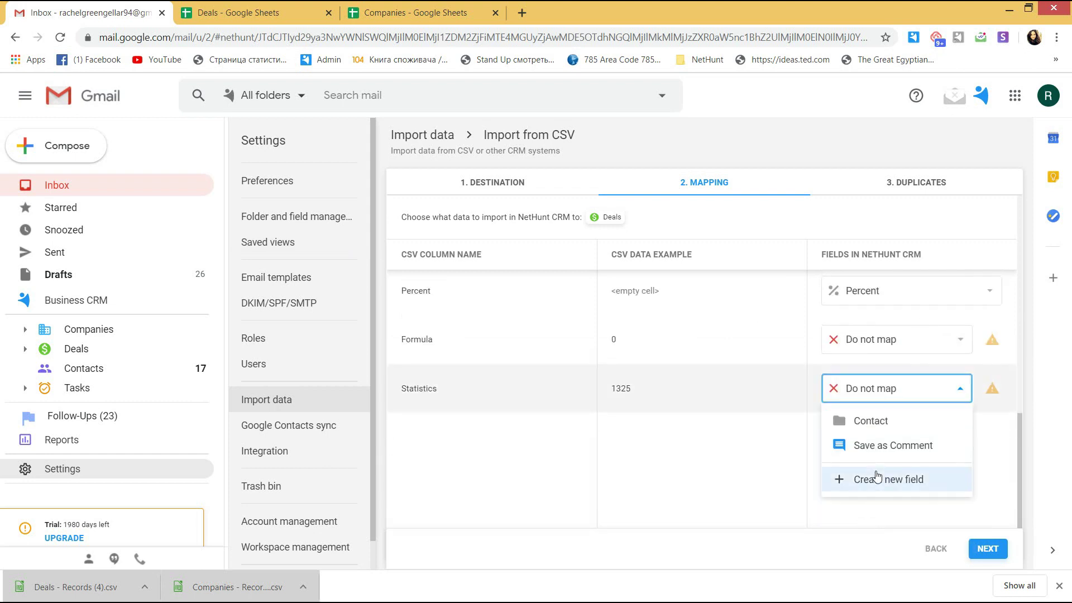
{"action": "left_click", "coordinate": [876, 476]}
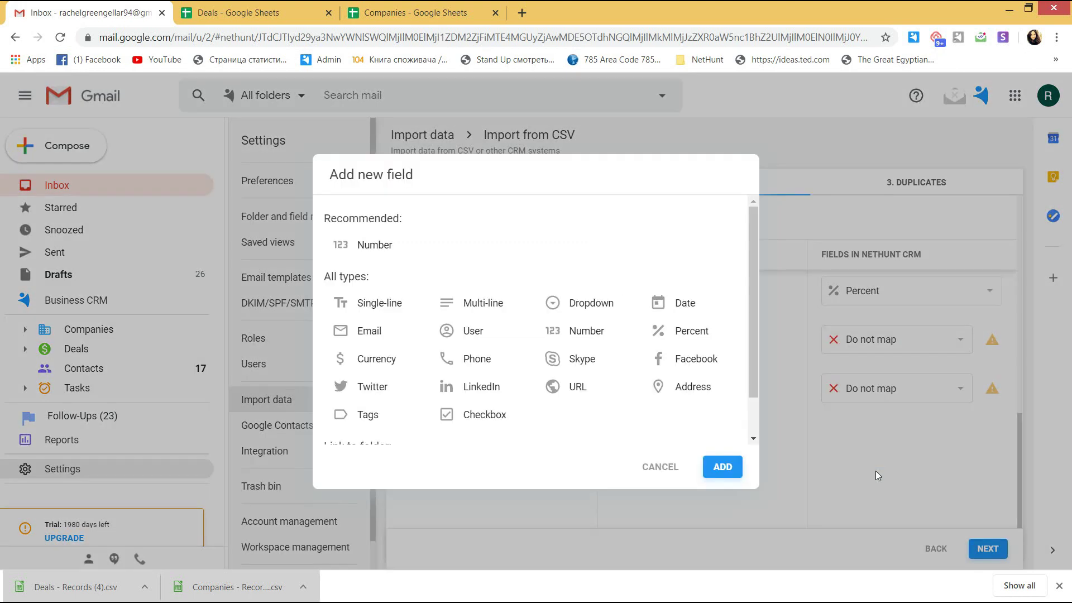
{"action": "left_click", "coordinate": [374, 245]}
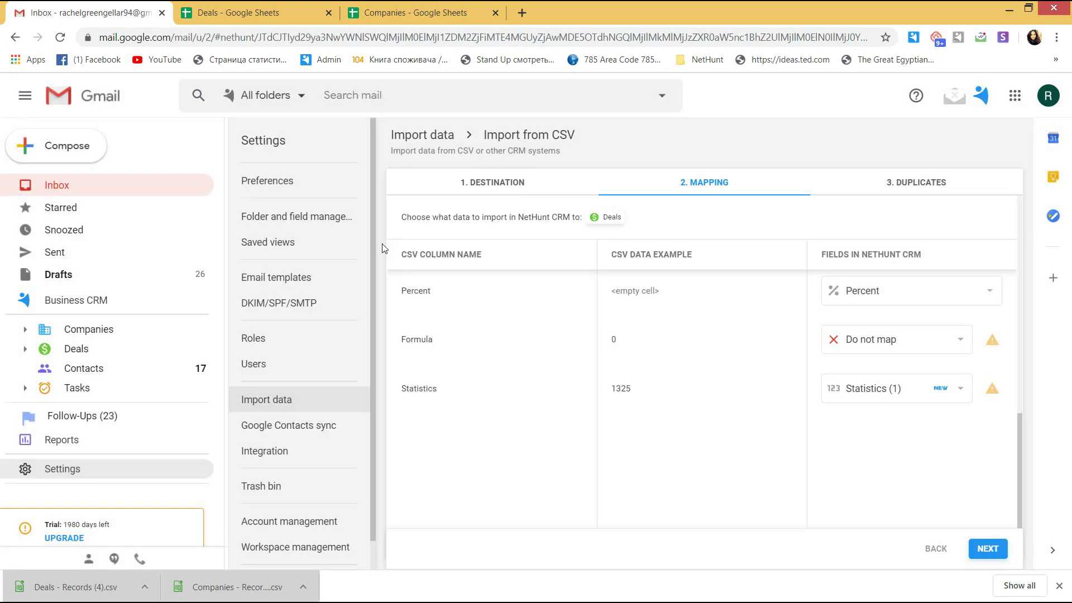
- Map Formula to a new single-line text field and continue to the duplicates step
{"action": "left_click", "coordinate": [960, 343]}
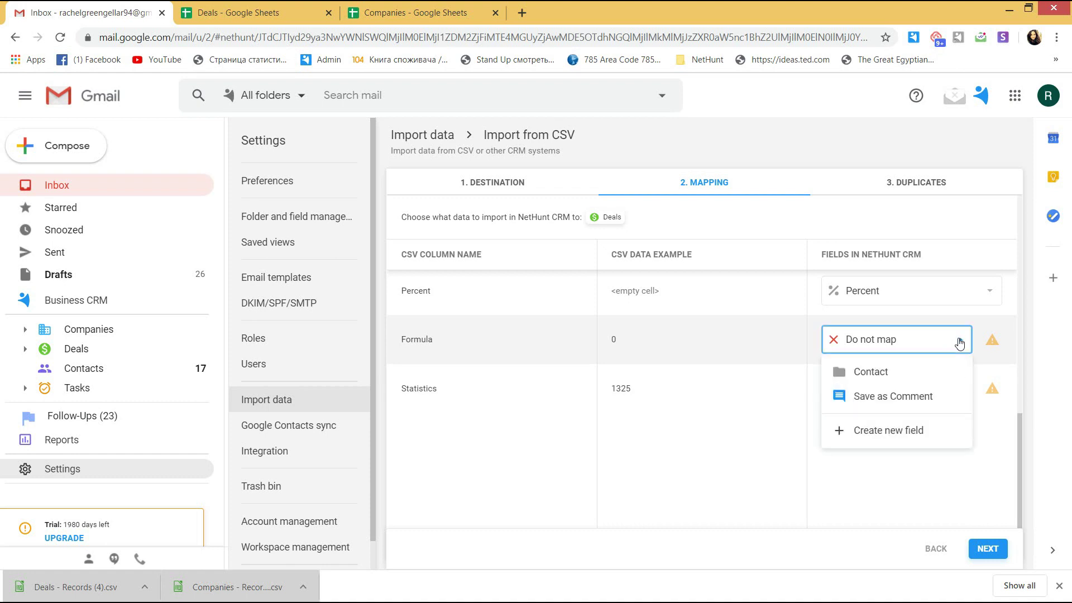
{"action": "left_click", "coordinate": [893, 434]}
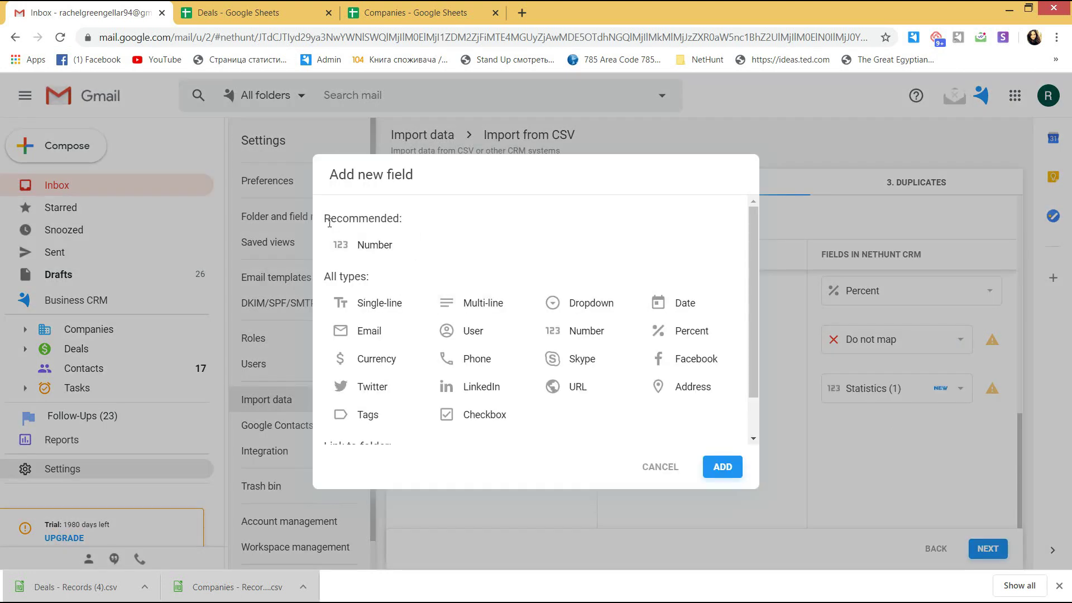
{"action": "left_click", "coordinate": [380, 304]}
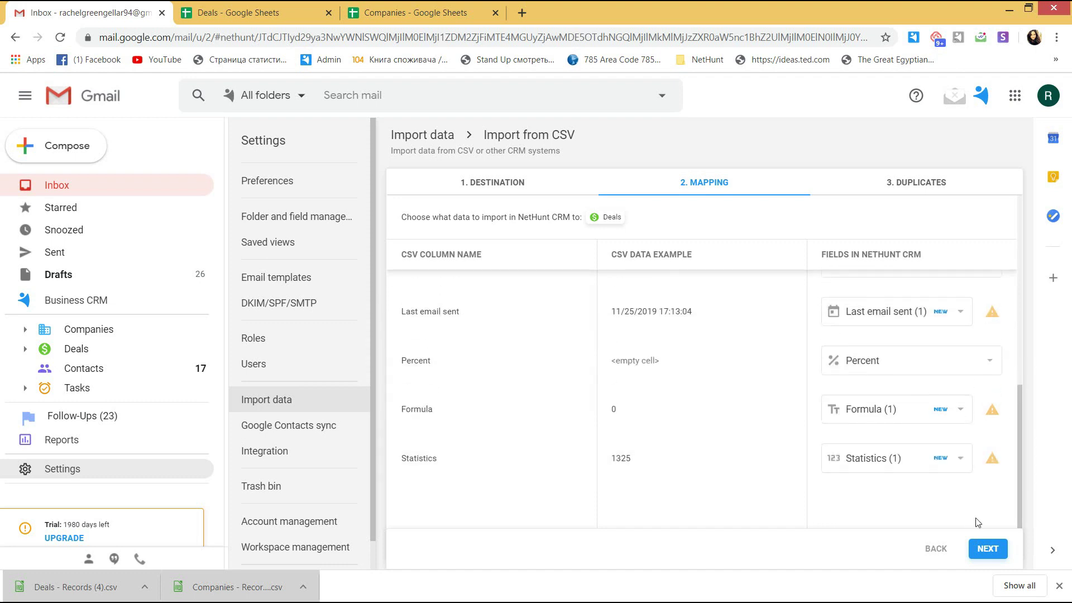
{"action": "left_click", "coordinate": [990, 552]}
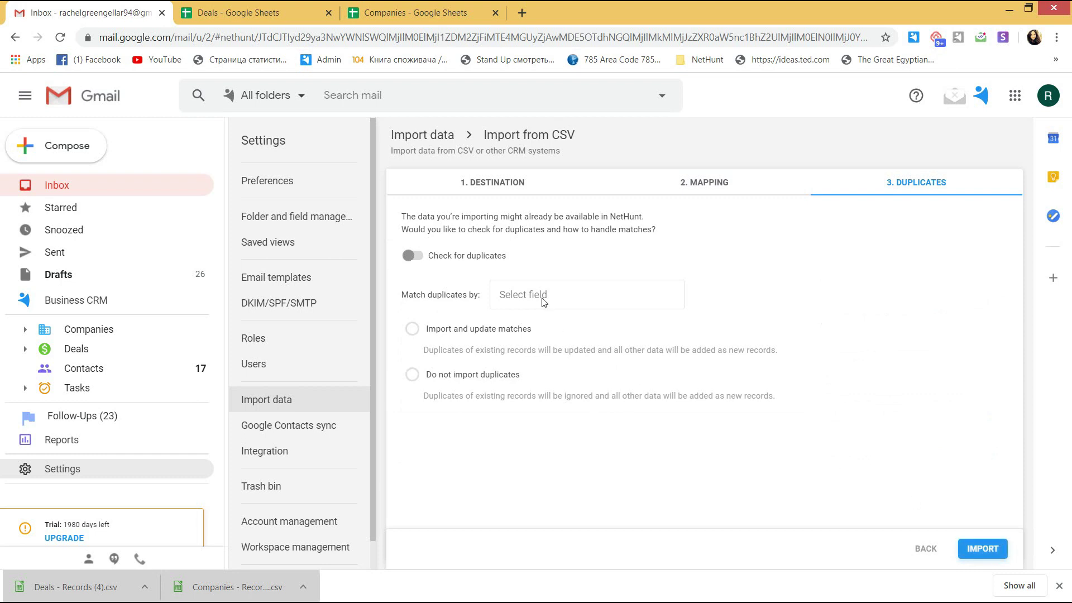
- Import the deals checking duplicates by Name and updating matches, then view All Deals
{"action": "left_click", "coordinate": [414, 256]}
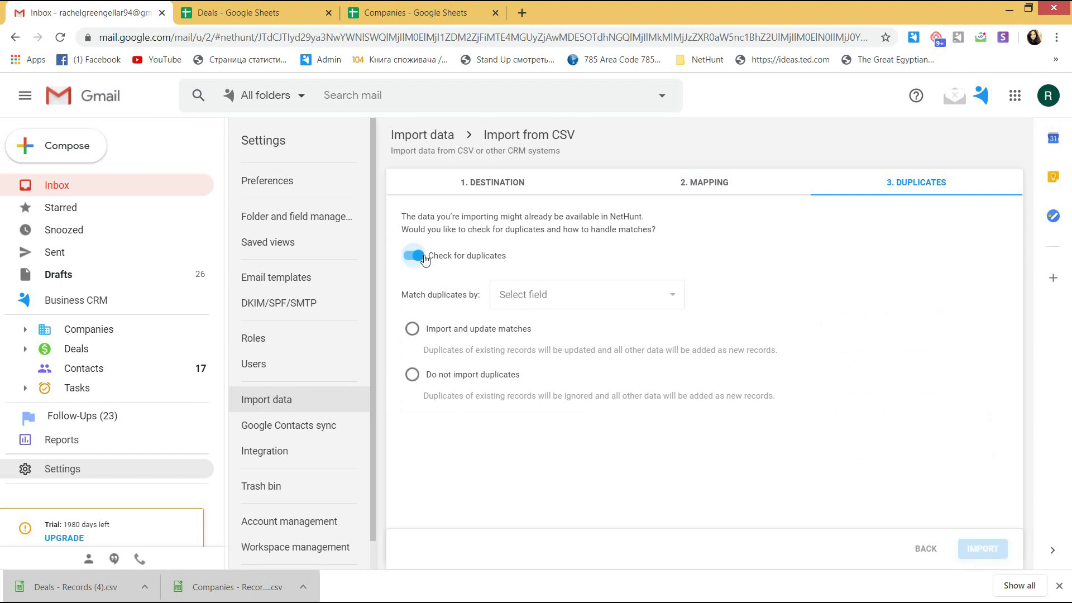
{"action": "left_click", "coordinate": [557, 303]}
{"action": "left_click", "coordinate": [564, 326]}
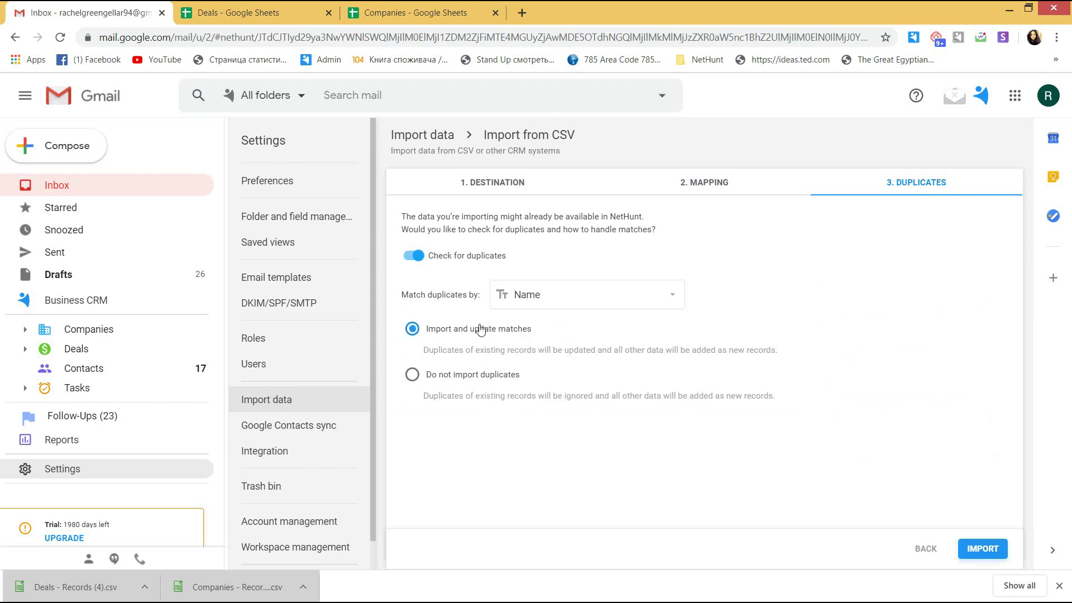
{"action": "left_click", "coordinate": [985, 550]}
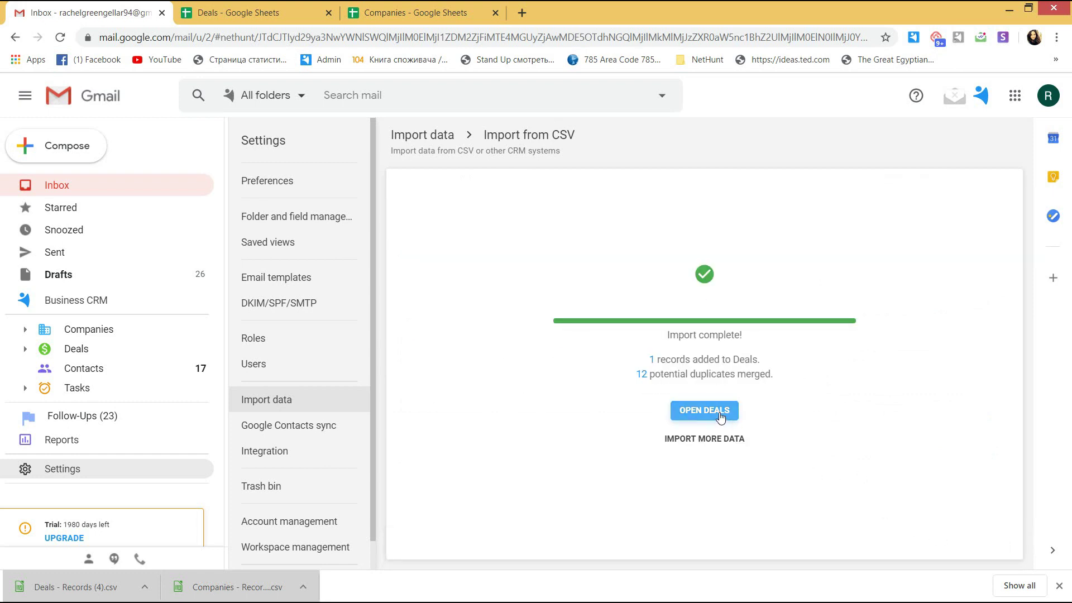
{"action": "left_click", "coordinate": [705, 410]}
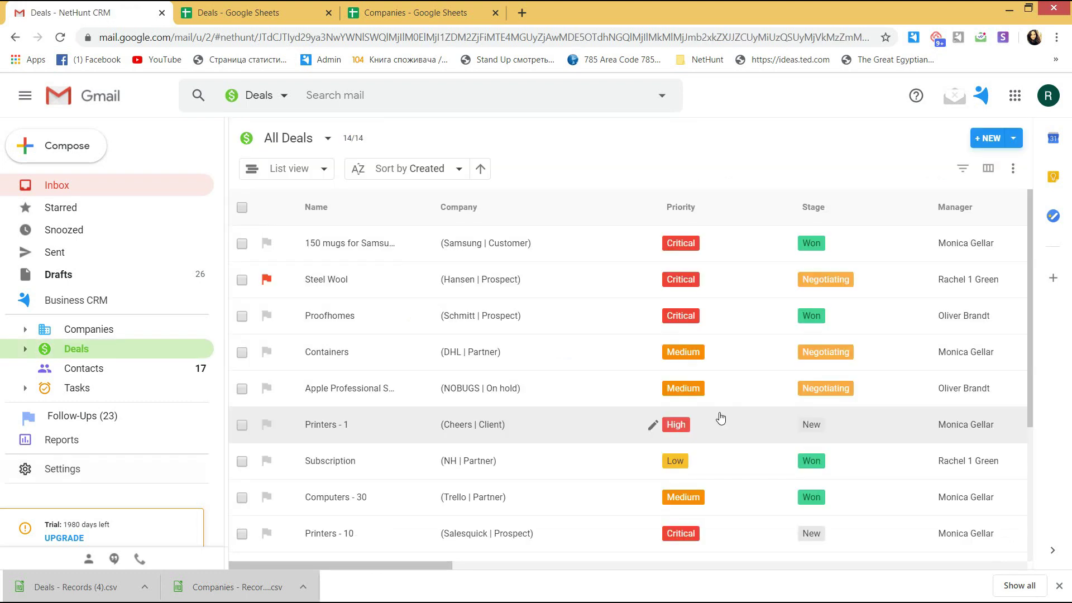
- Open the 150 mugs for Samsung deal, follow its Samsung company link, then open Companies field settings
{"action": "left_click", "coordinate": [331, 249]}
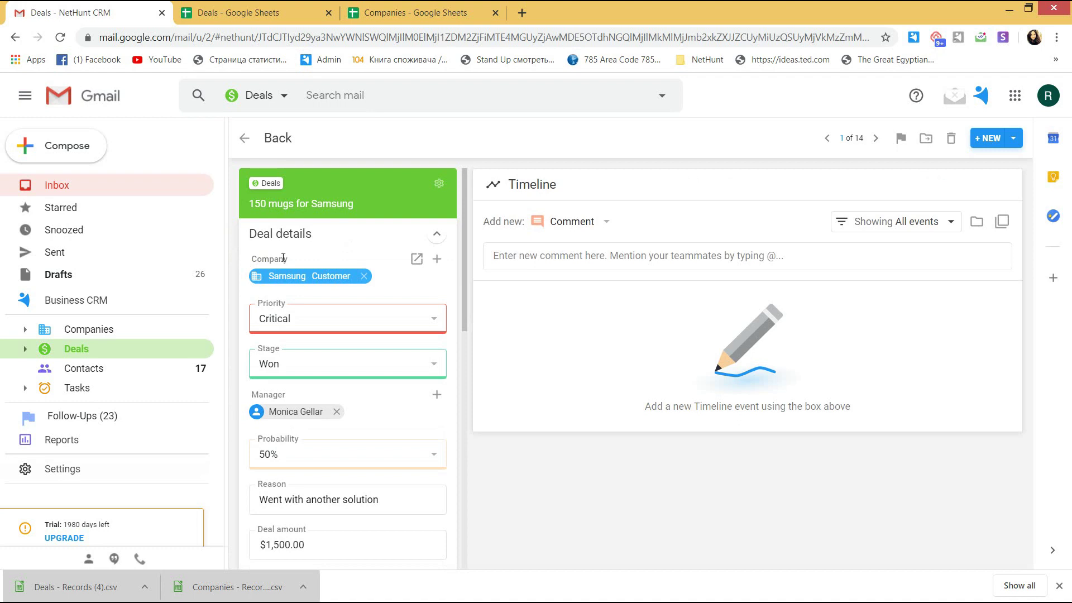
{"action": "left_click", "coordinate": [330, 277]}
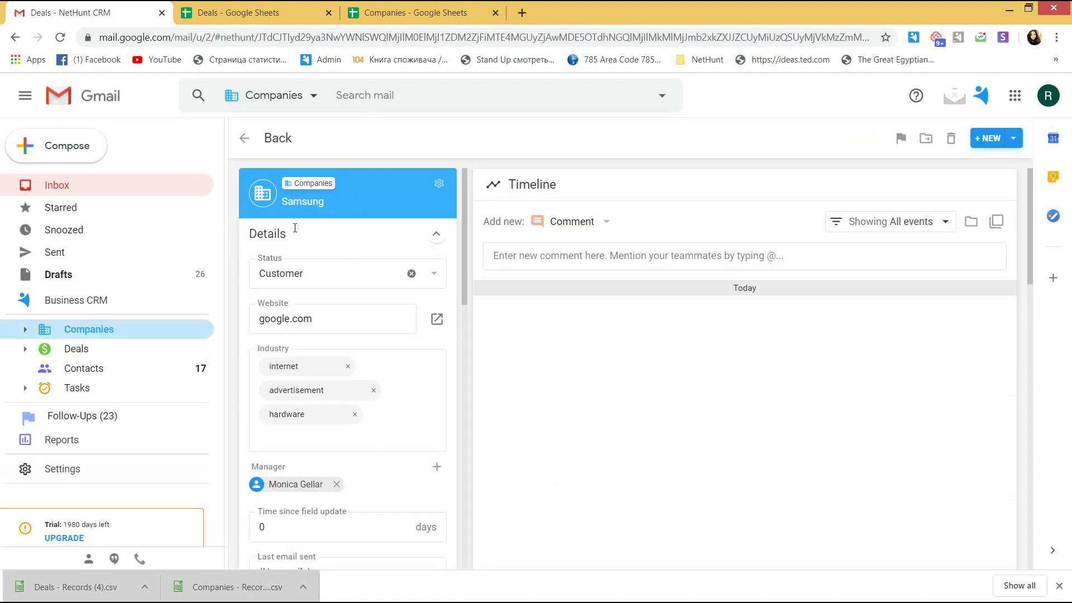
{"action": "scroll", "coordinate": [315, 377], "scroll_direction": "down", "scroll_amount": 8}
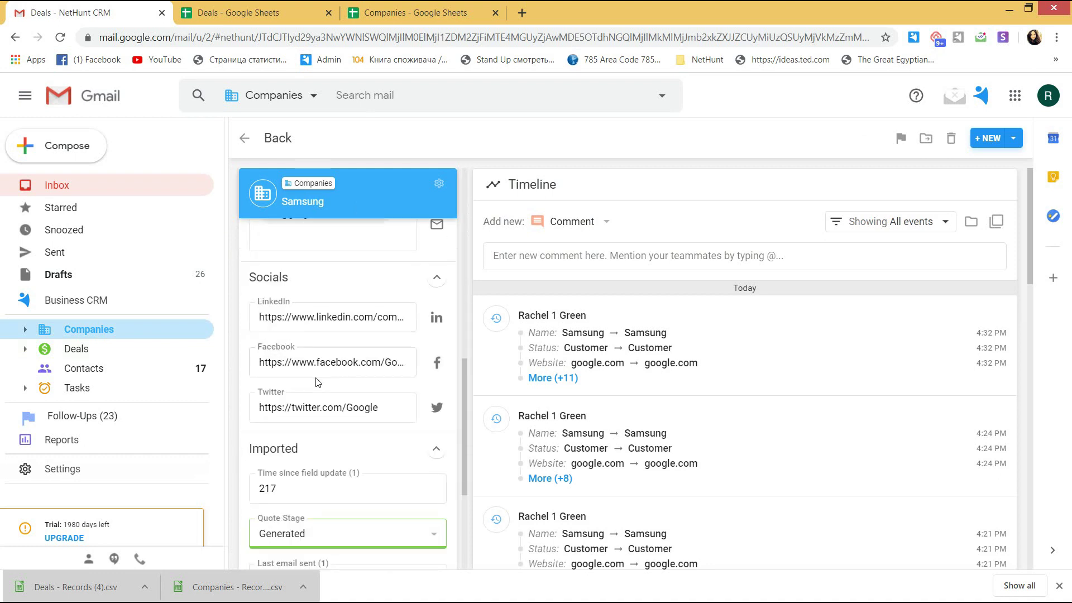
{"action": "scroll", "coordinate": [316, 382], "scroll_direction": "down", "scroll_amount": 4}
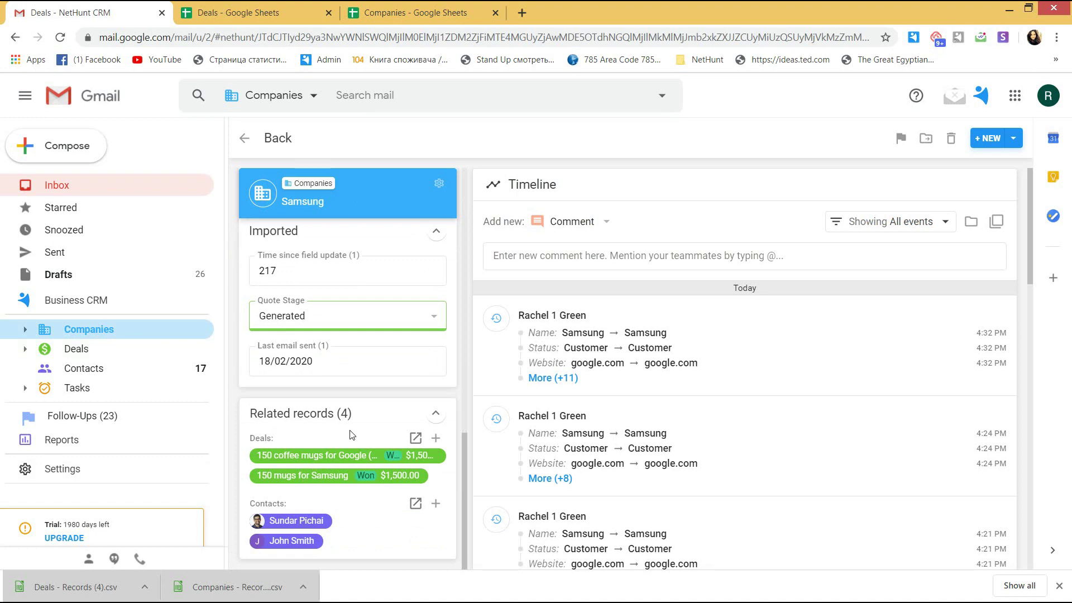
{"action": "left_click", "coordinate": [439, 184]}
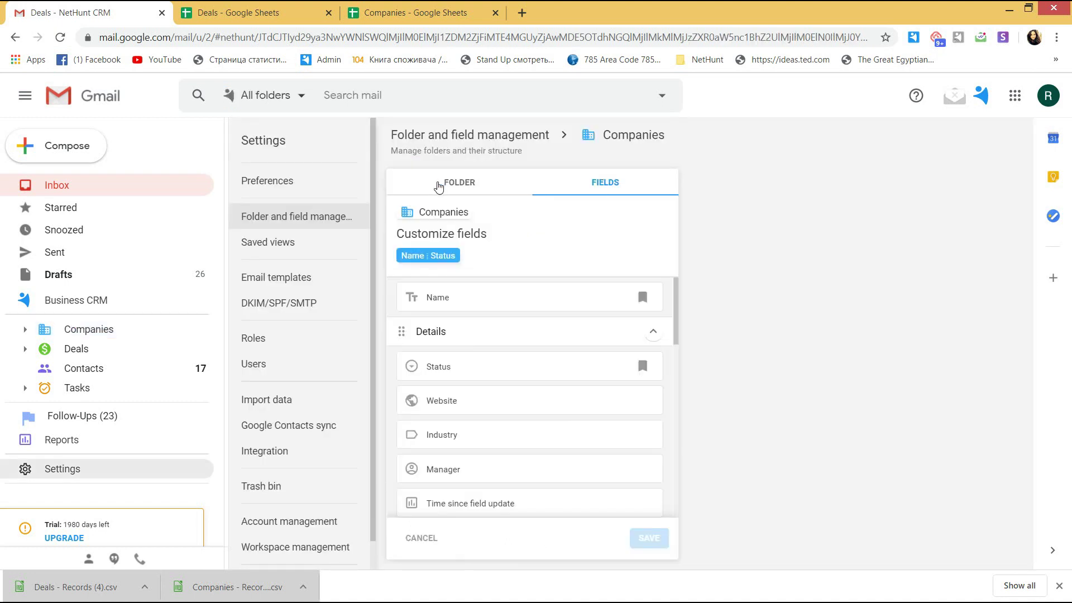
- Add a new Formula field to Companies and delete the Address field from Contacts
{"action": "scroll", "coordinate": [445, 359], "scroll_direction": "down", "scroll_amount": 5}
{"action": "left_click", "coordinate": [514, 293]}
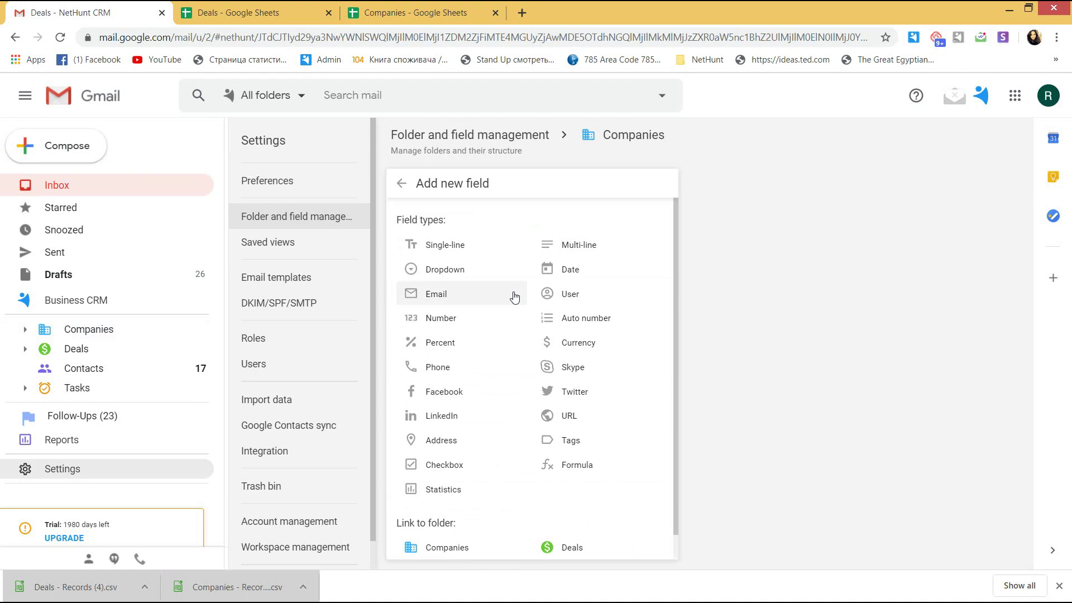
{"action": "left_click", "coordinate": [581, 463]}
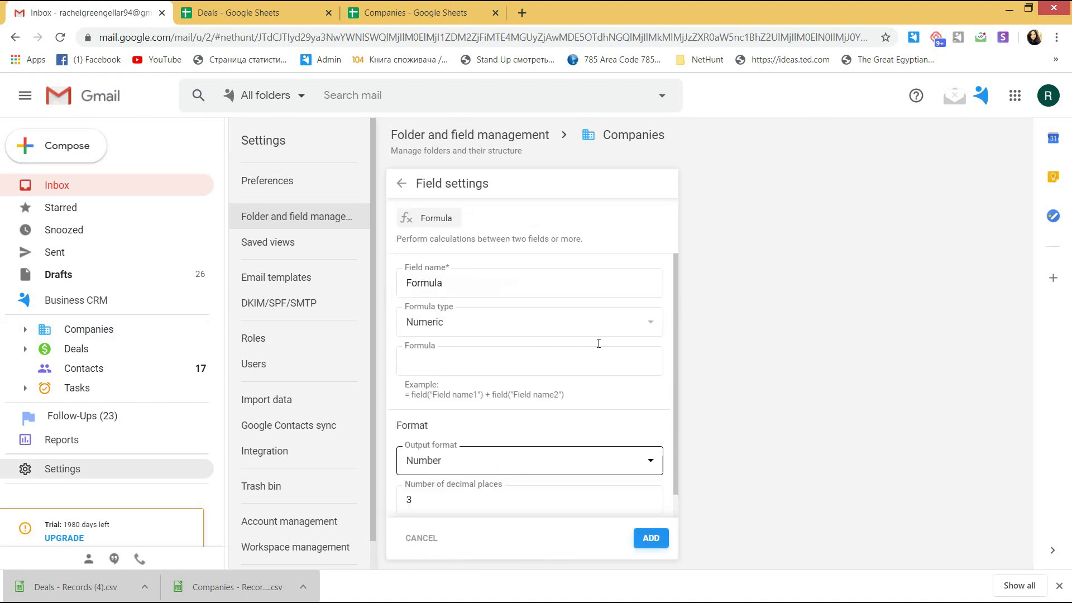
{"action": "left_click", "coordinate": [642, 538]}
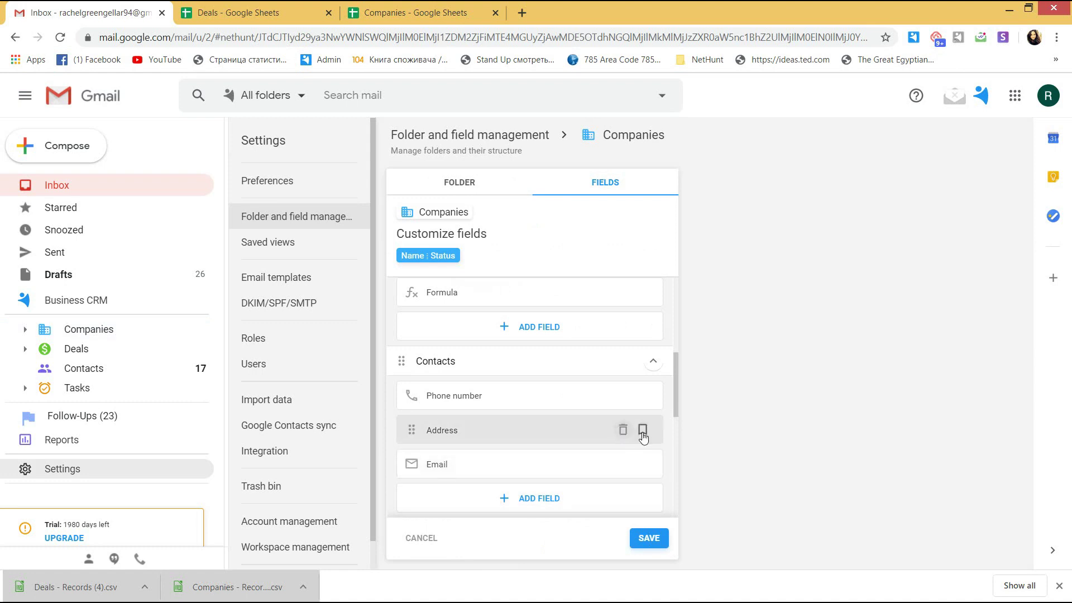
{"action": "left_click", "coordinate": [623, 431]}
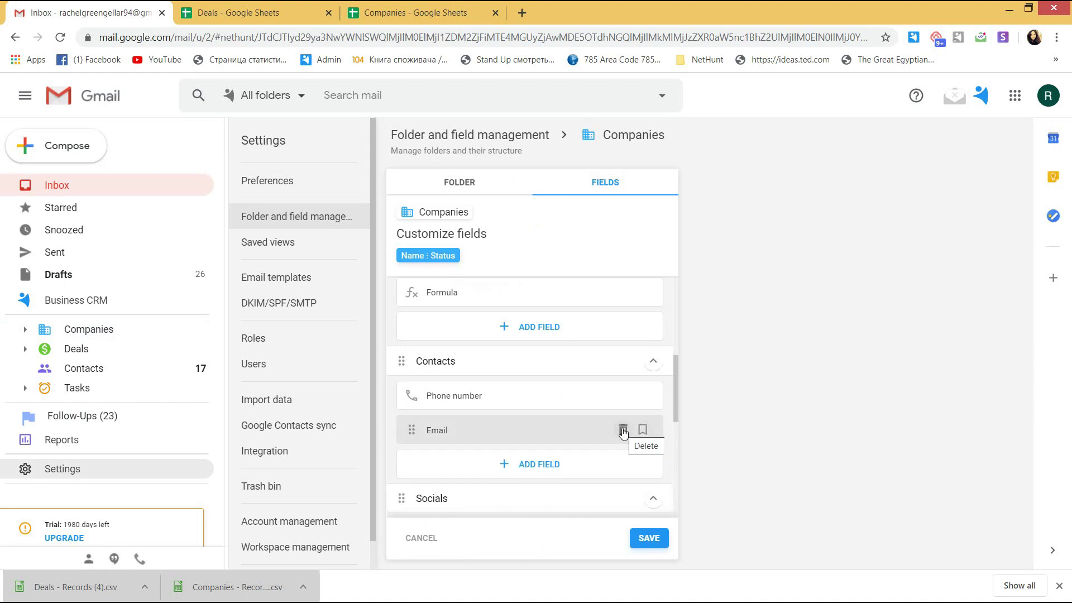